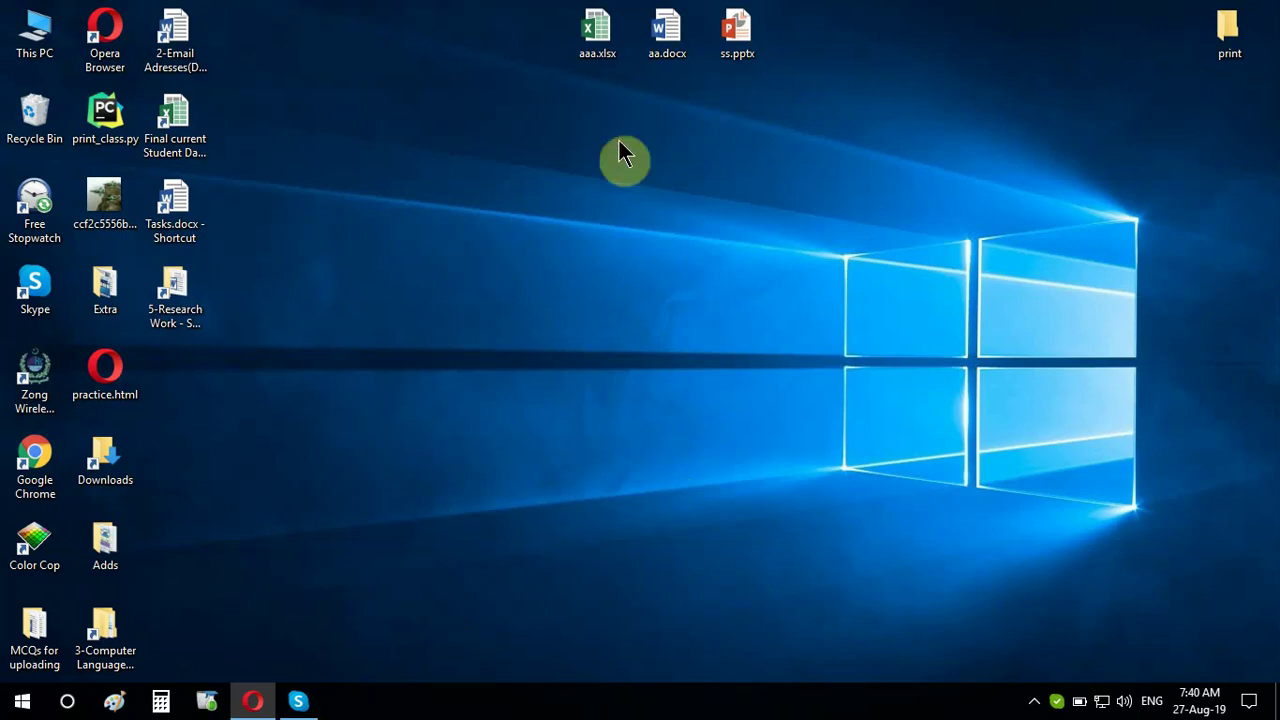
Step: Place aaa.xlsx and the print folder side by side on the desktop, and move aa.docx into the print folder
{"action": "left_click_drag", "start_coordinate": [600, 36], "coordinate": [605, 195]}
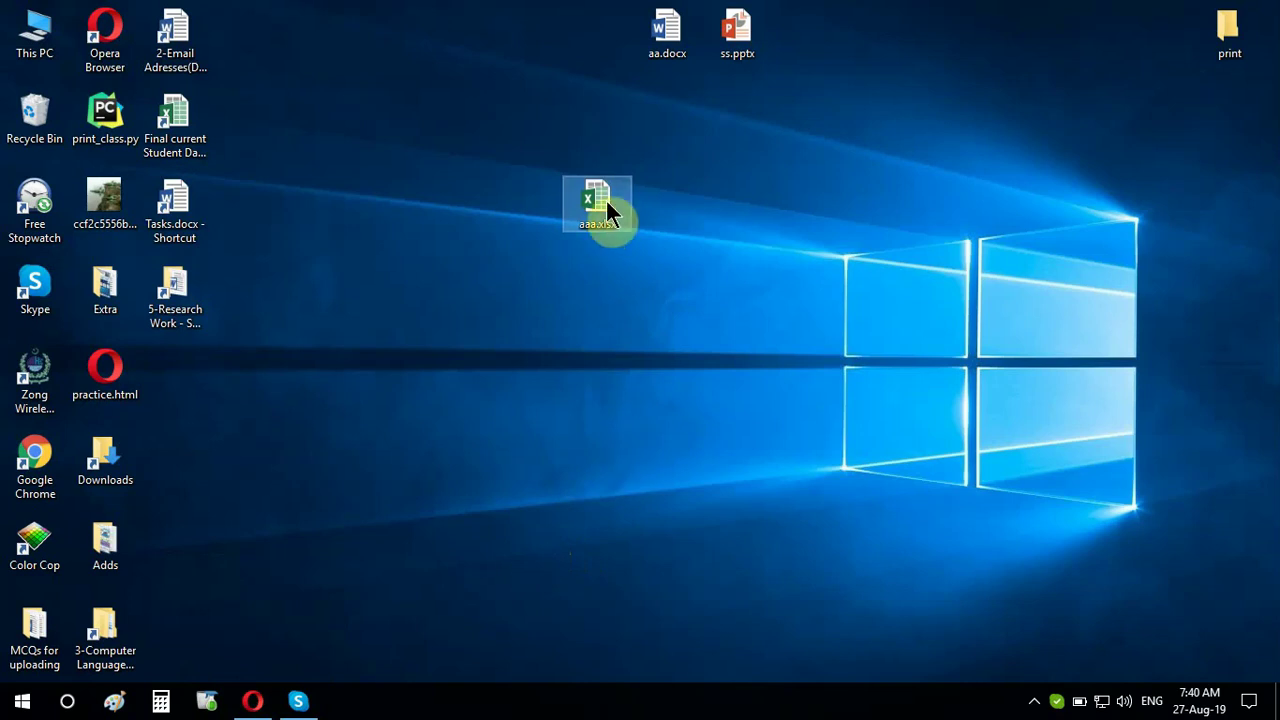
{"action": "left_click_drag", "start_coordinate": [608, 212], "coordinate": [654, 229]}
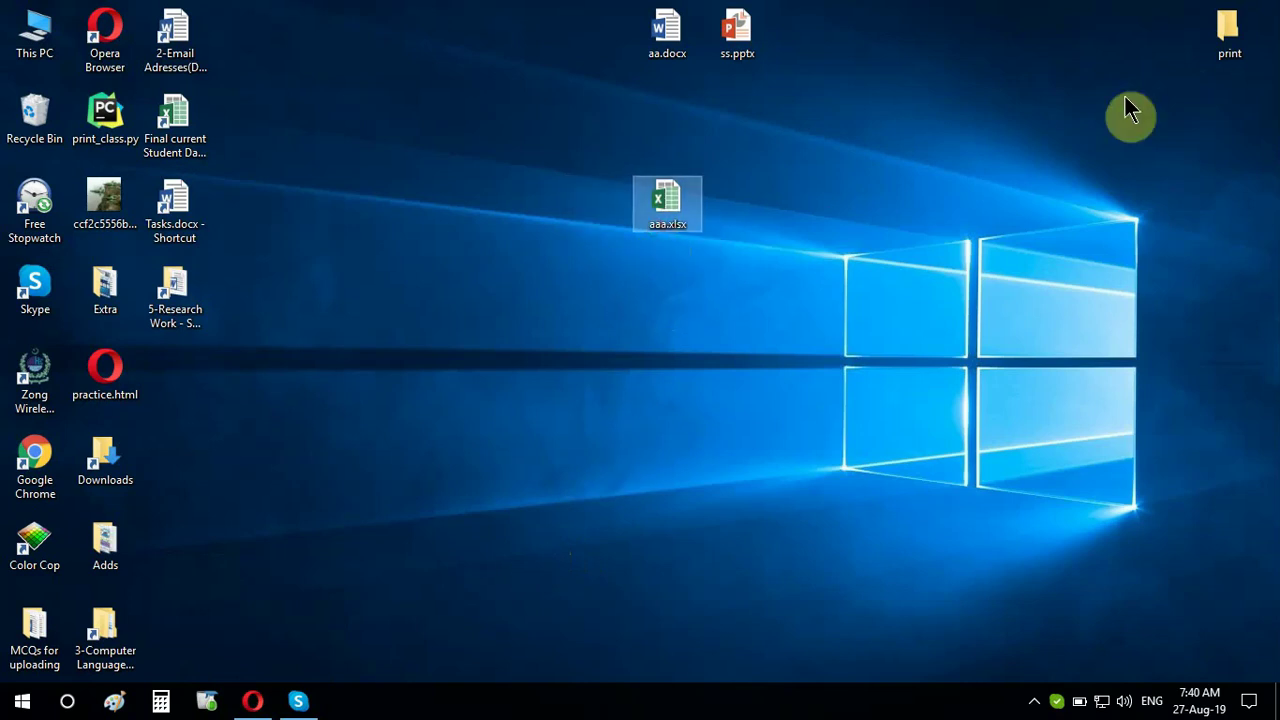
{"action": "left_click_drag", "start_coordinate": [1229, 32], "coordinate": [729, 212]}
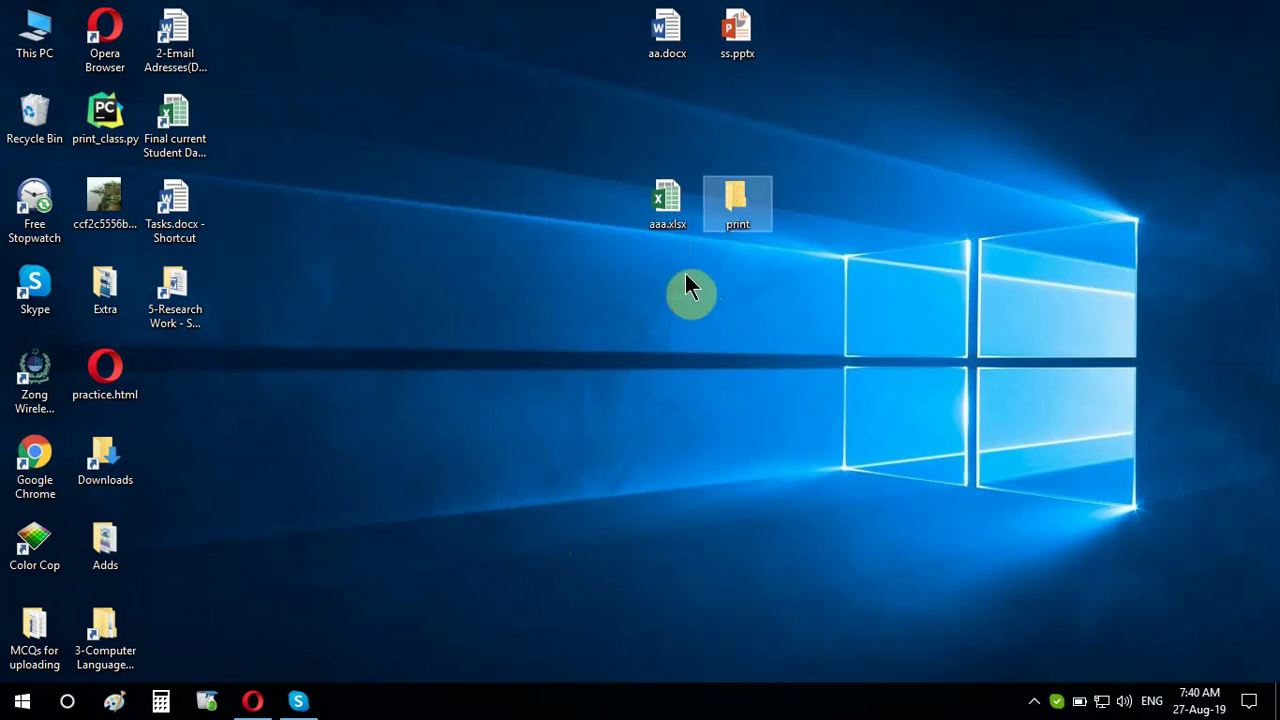
{"action": "left_click_drag", "start_coordinate": [665, 30], "coordinate": [740, 219]}
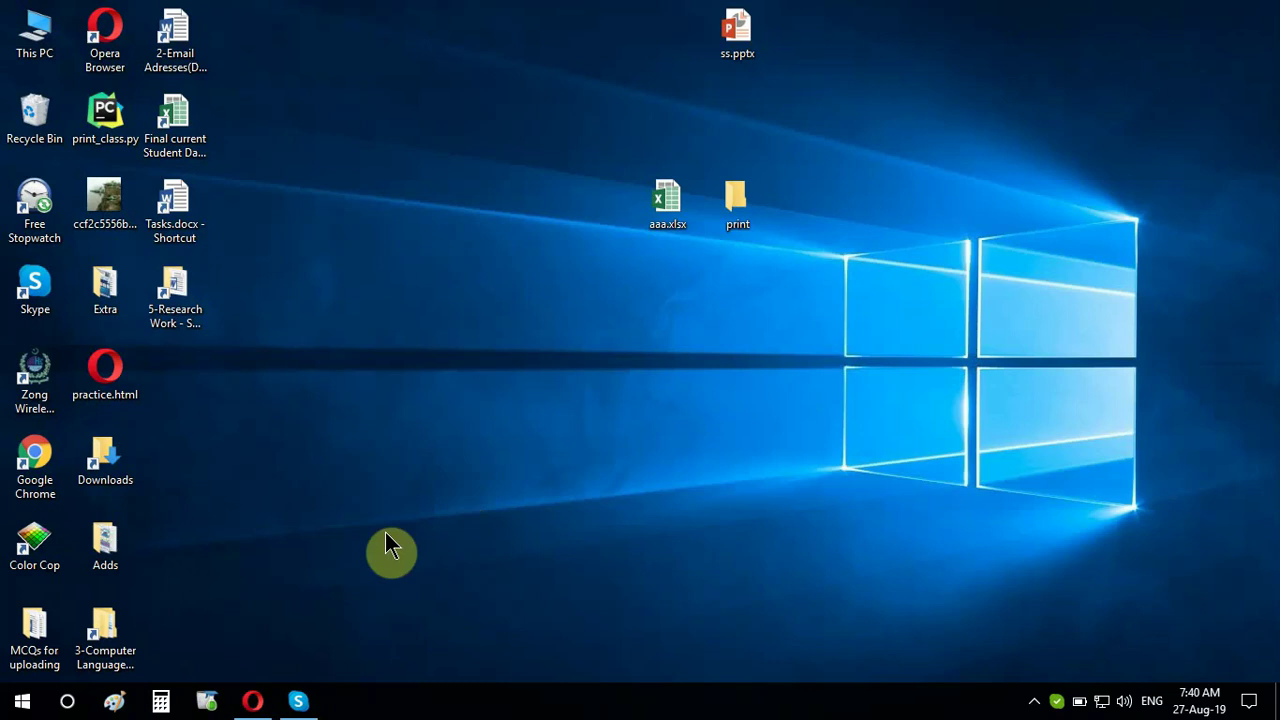
Step: Switch to the Opera browser, search for "google mail" in a new tab and open the Gmail result
{"action": "left_click", "coordinate": [254, 702]}
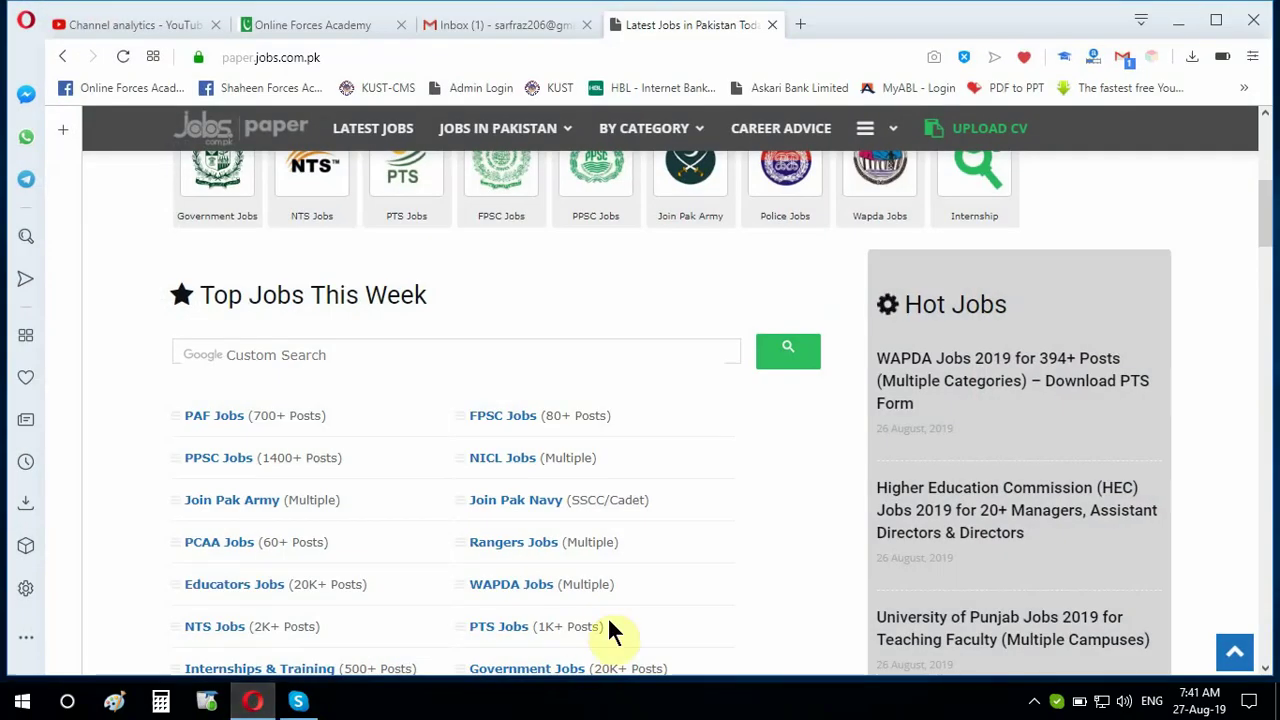
{"action": "left_click", "coordinate": [803, 24]}
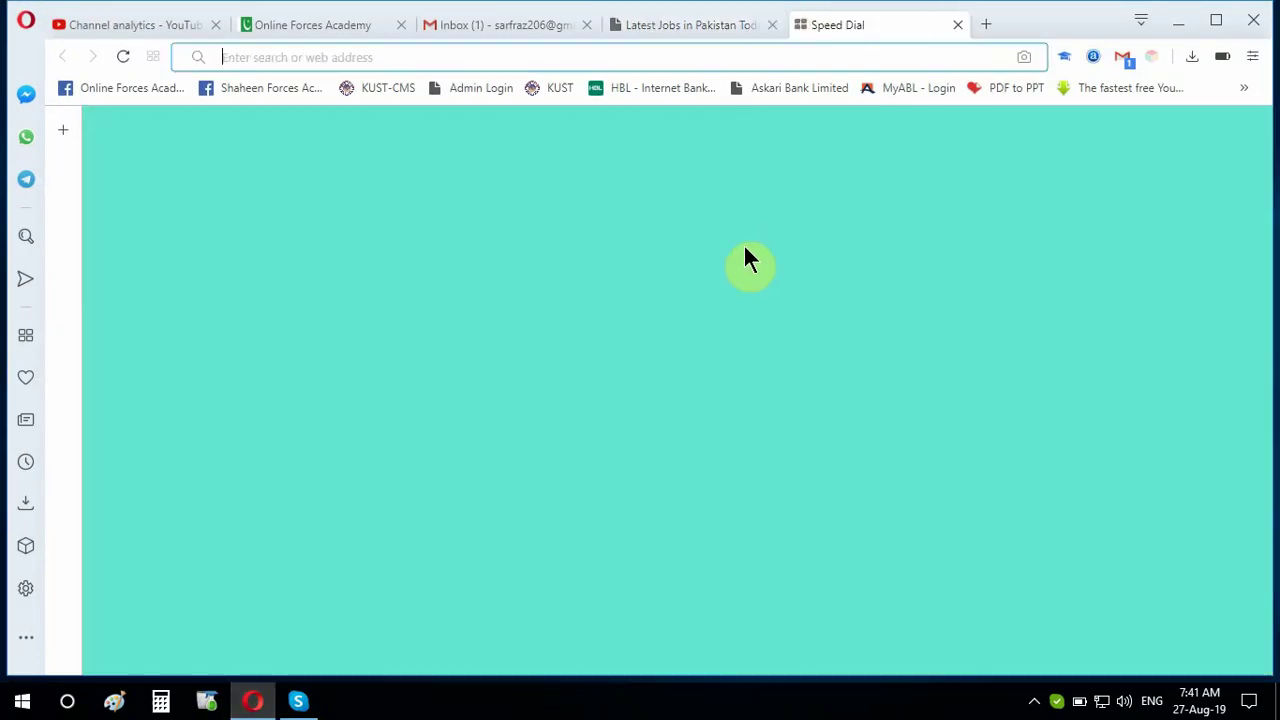
{"action": "left_click", "coordinate": [677, 178]}
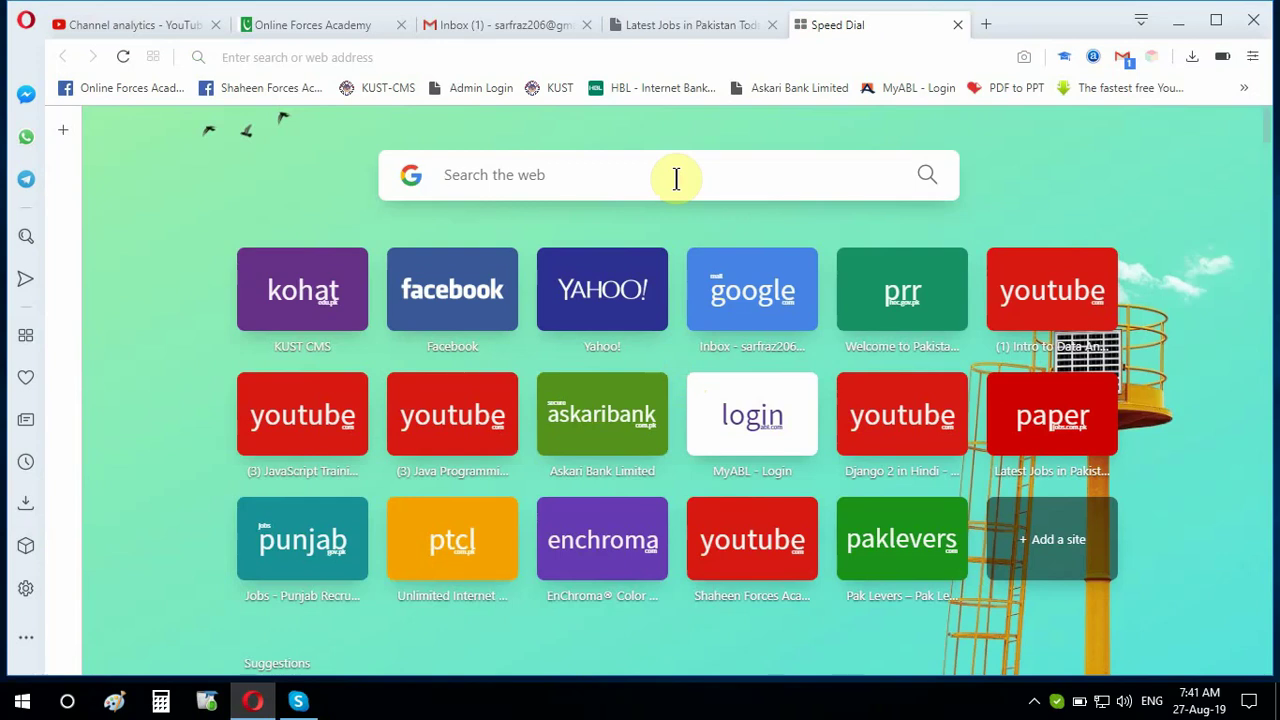
{"action": "type", "text": "google mai"}
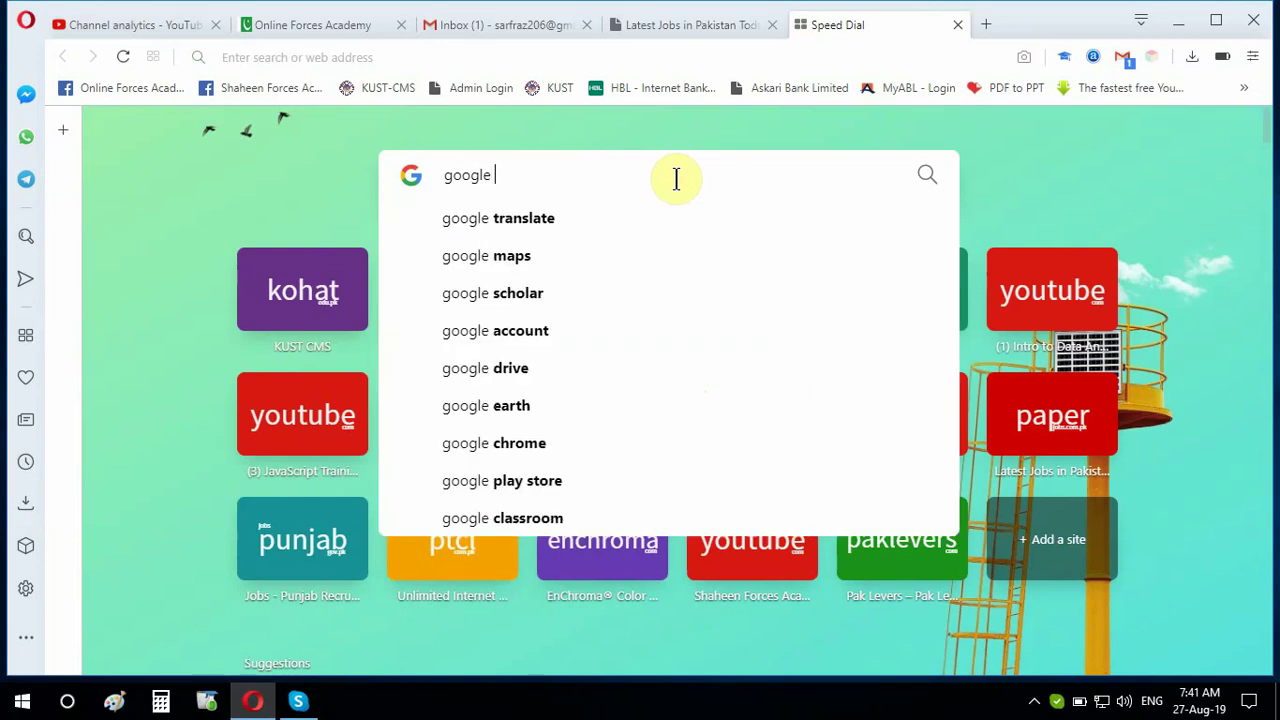
{"action": "type", "text": "l"}
{"action": "key", "text": "Return"}
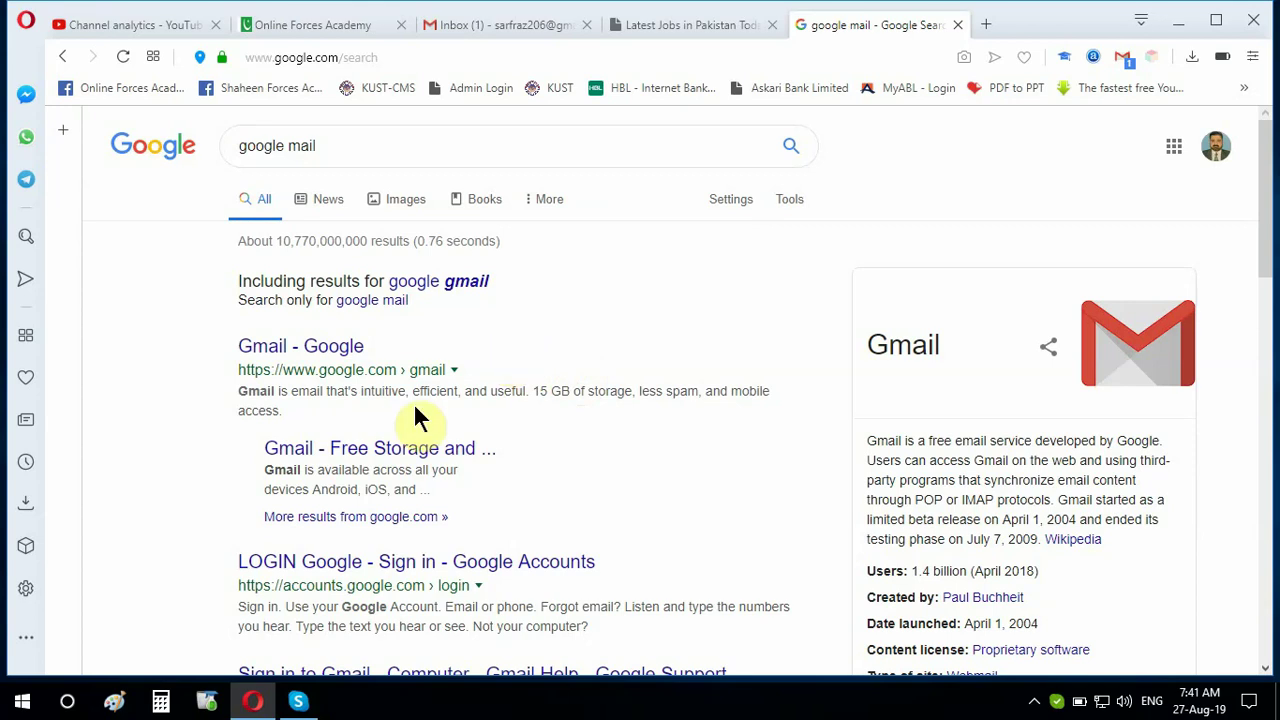
{"action": "left_click", "coordinate": [349, 345]}
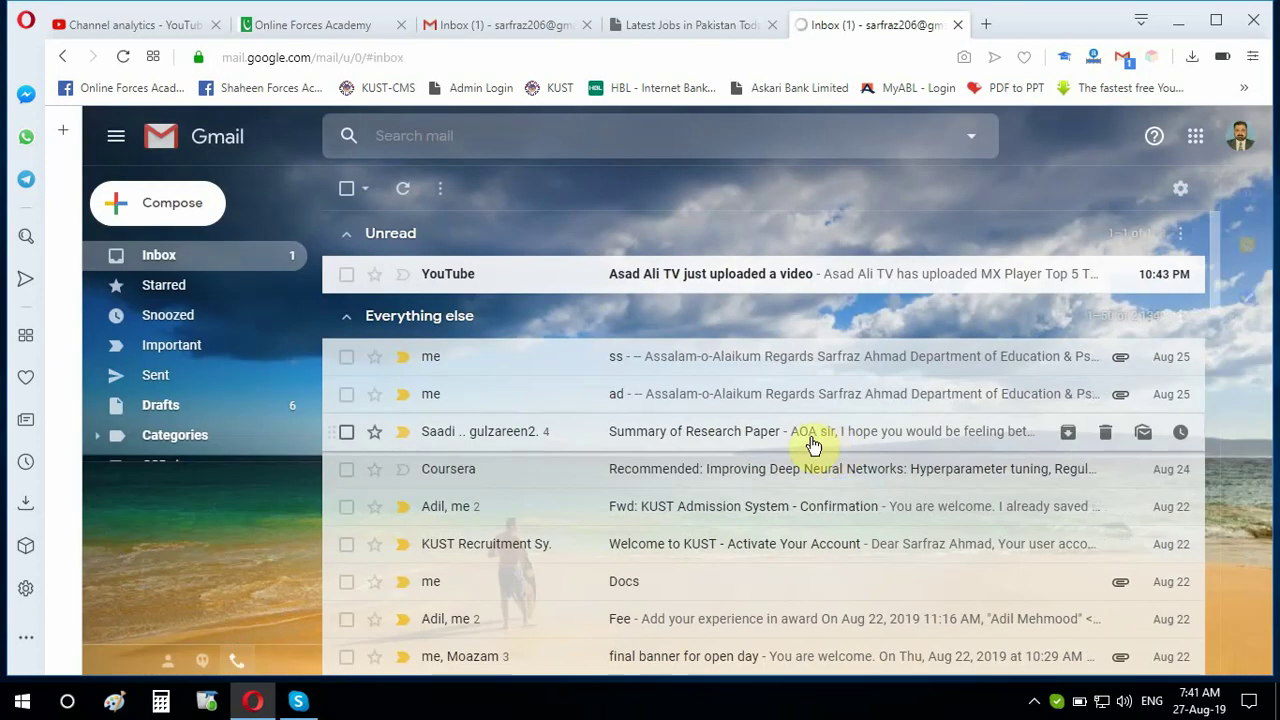
Step: Sign out of the Gmail account, look at another listed account's sign-in page and return to the account chooser
{"action": "left_click", "coordinate": [1242, 145]}
{"action": "left_click", "coordinate": [1209, 531]}
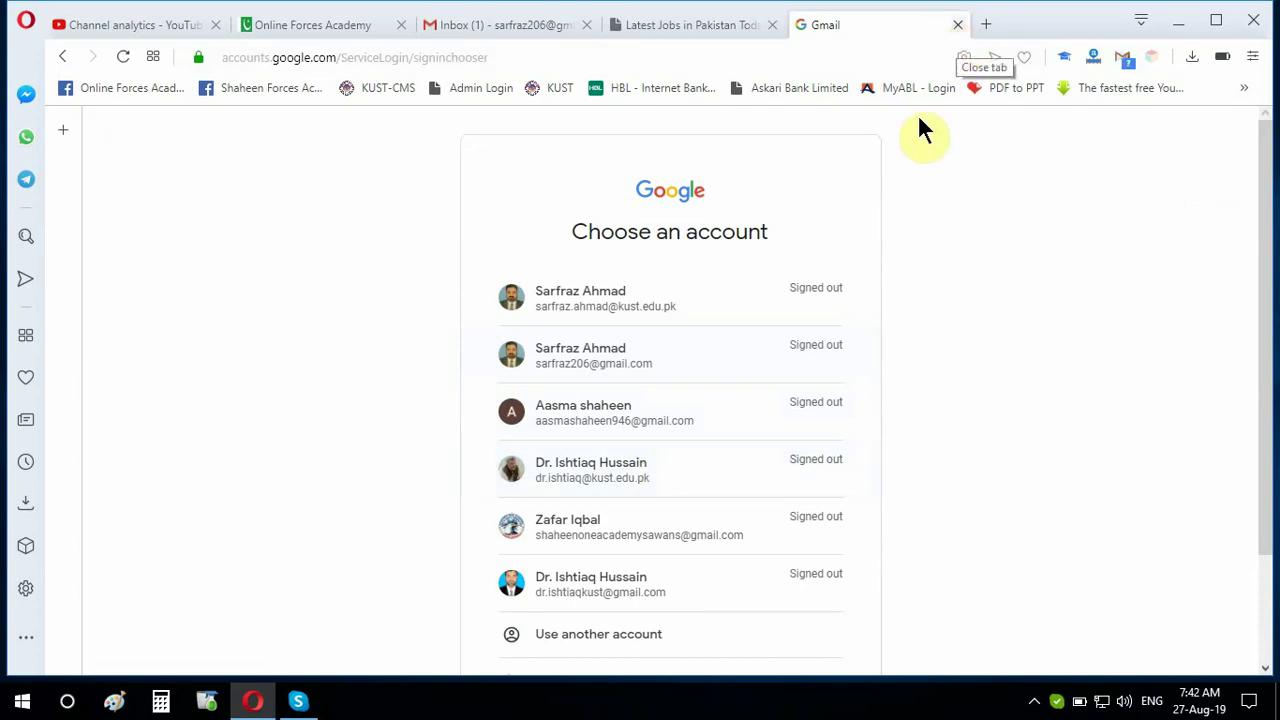
{"action": "left_click", "coordinate": [810, 414]}
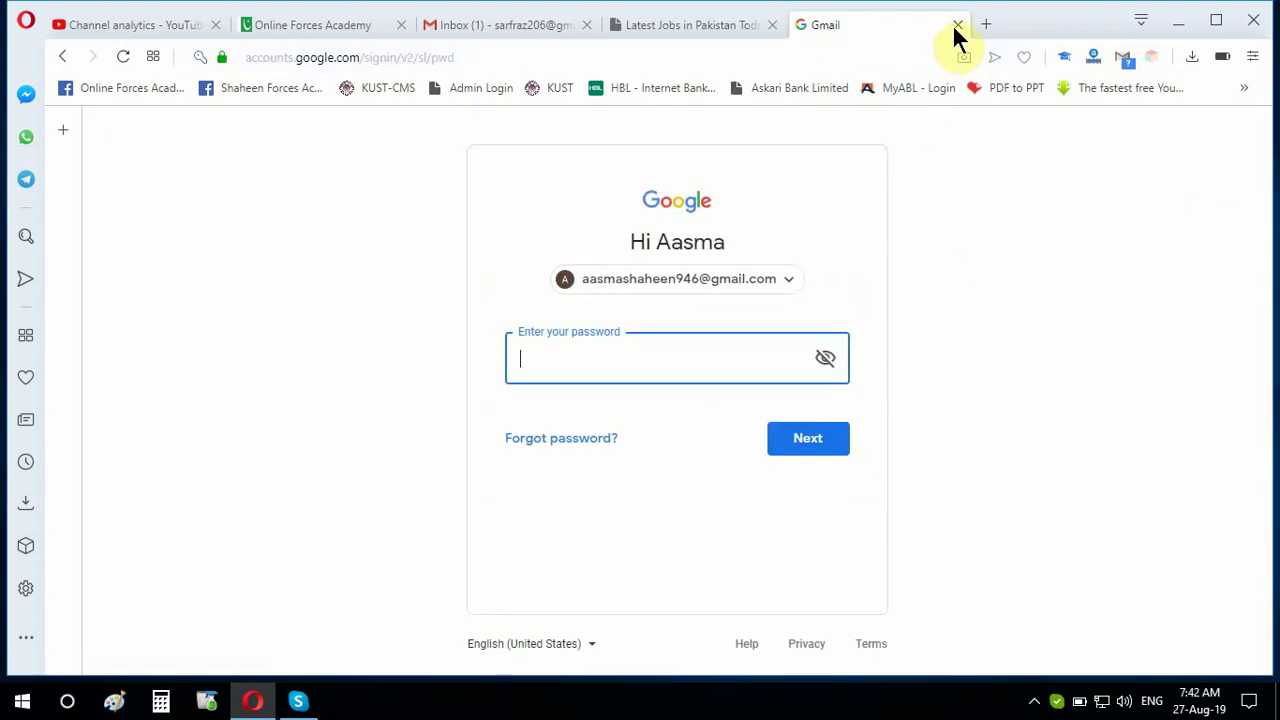
{"action": "left_click", "coordinate": [66, 56]}
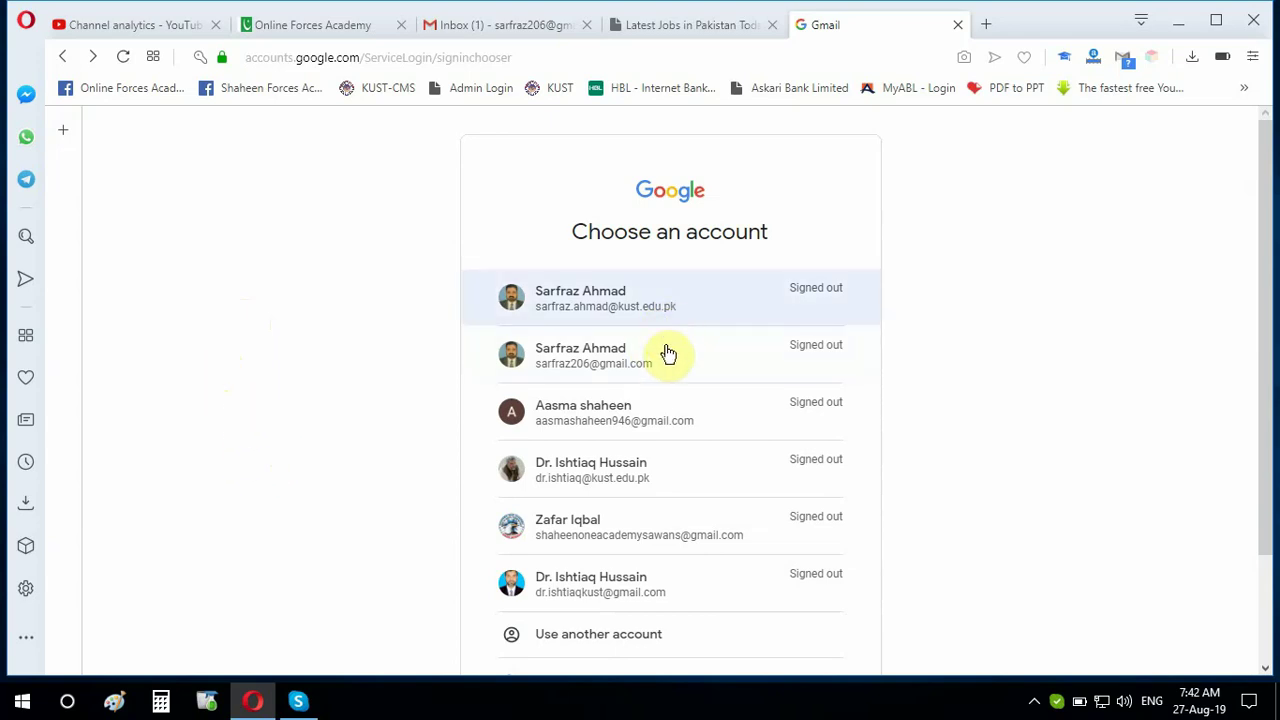
Step: Sign back in to the original Gmail account by entering the account password
{"action": "left_click", "coordinate": [579, 358]}
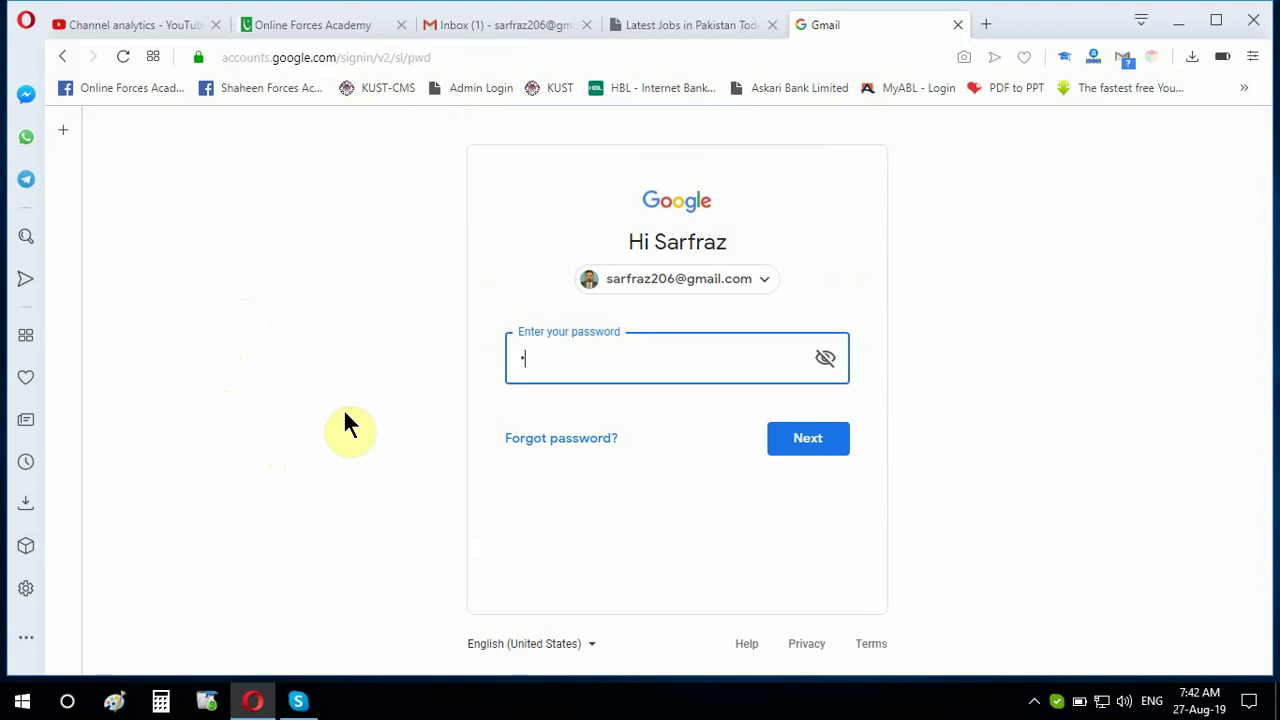
{"action": "type", "text": "•••••••••"}
{"action": "key", "text": "Return"}
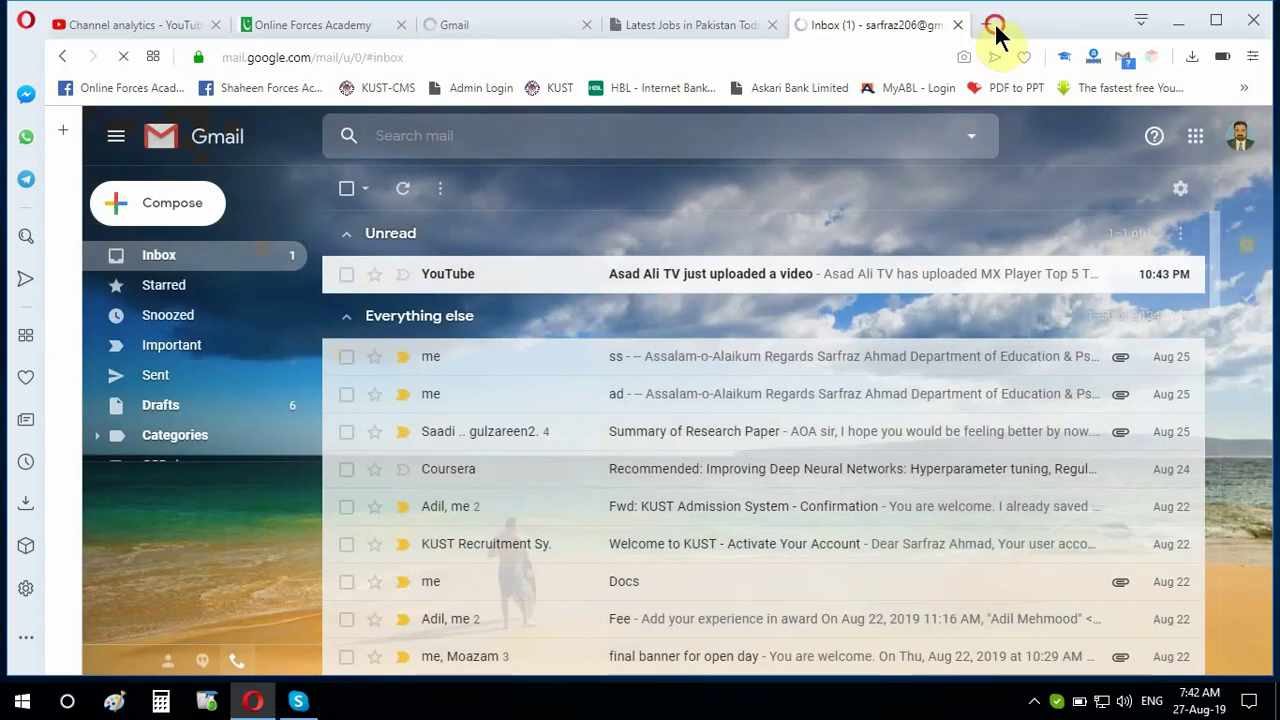
Step: Open the Google home page at google.com.pk in a new browser tab
{"action": "left_click", "coordinate": [988, 25]}
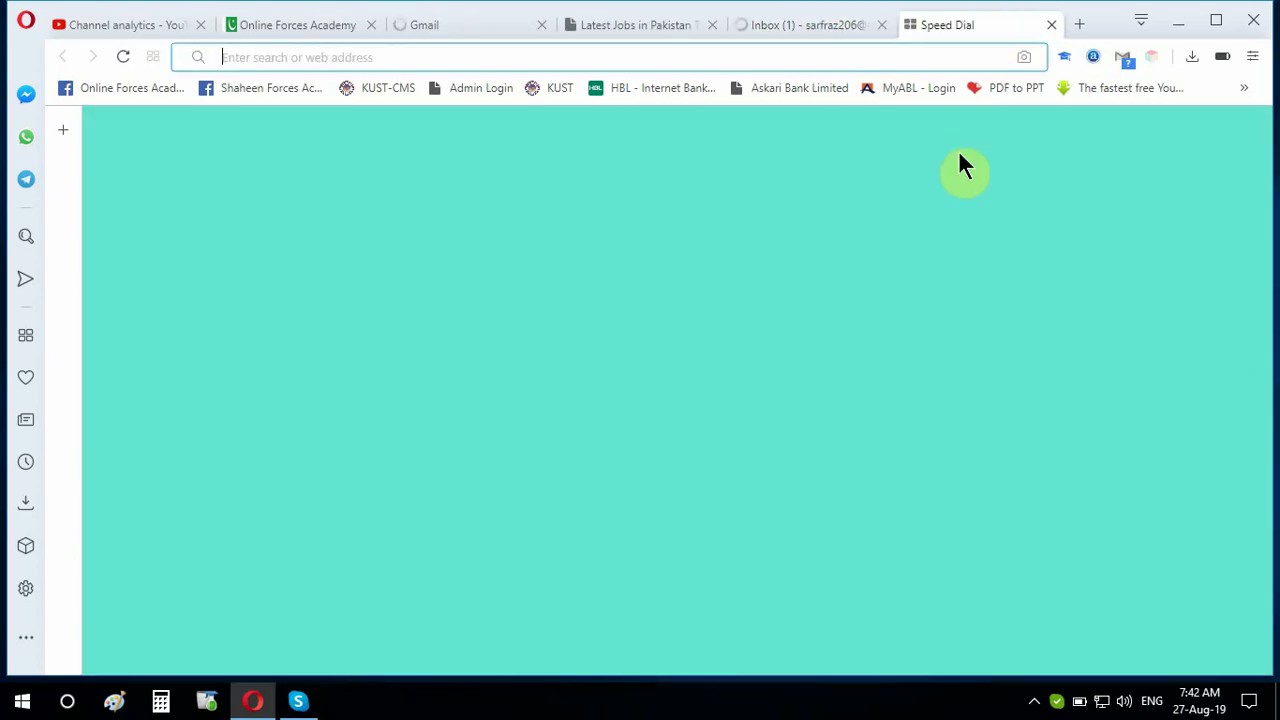
{"action": "left_click", "coordinate": [806, 165]}
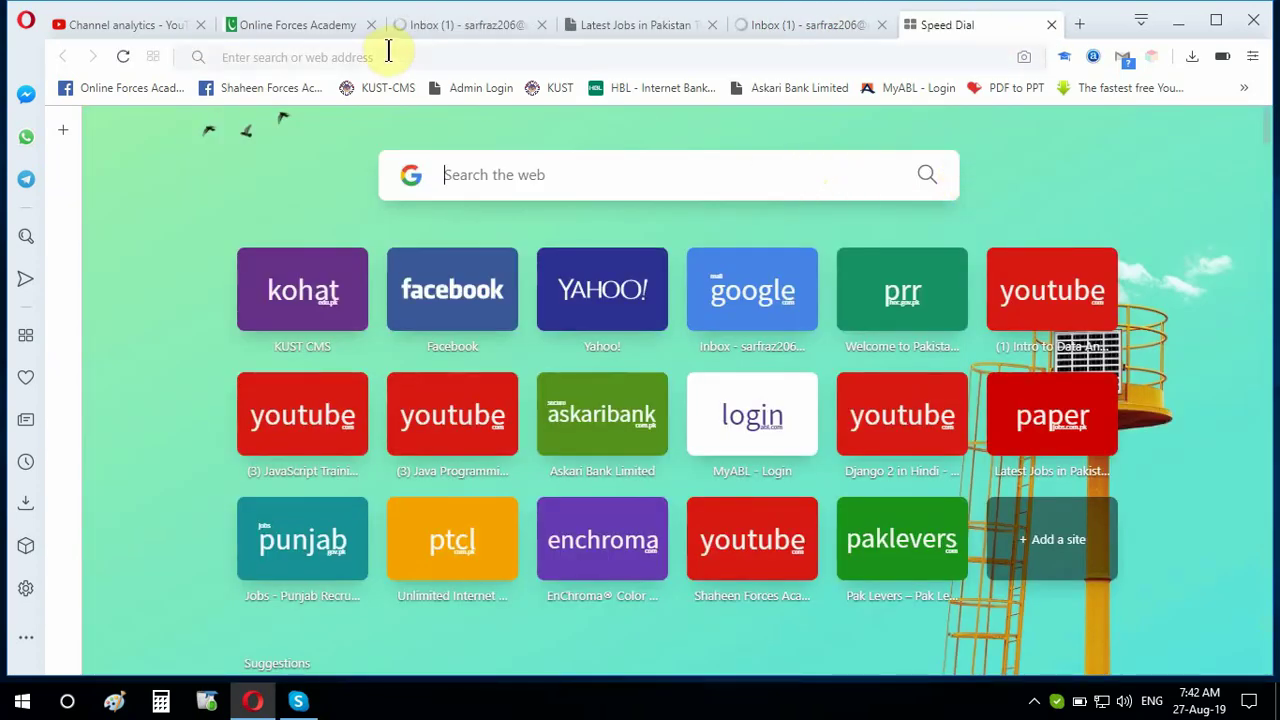
{"action": "left_click", "coordinate": [388, 57]}
{"action": "type", "text": "googl"}
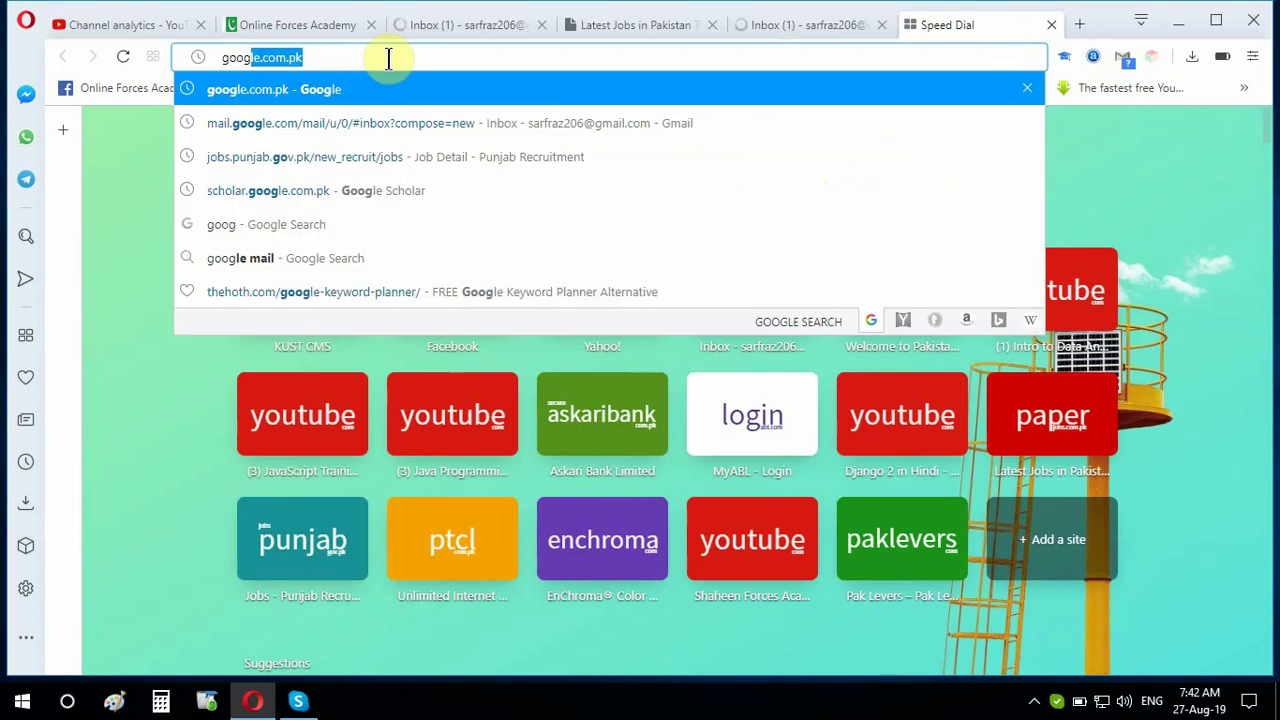
{"action": "type", "text": "e.com."}
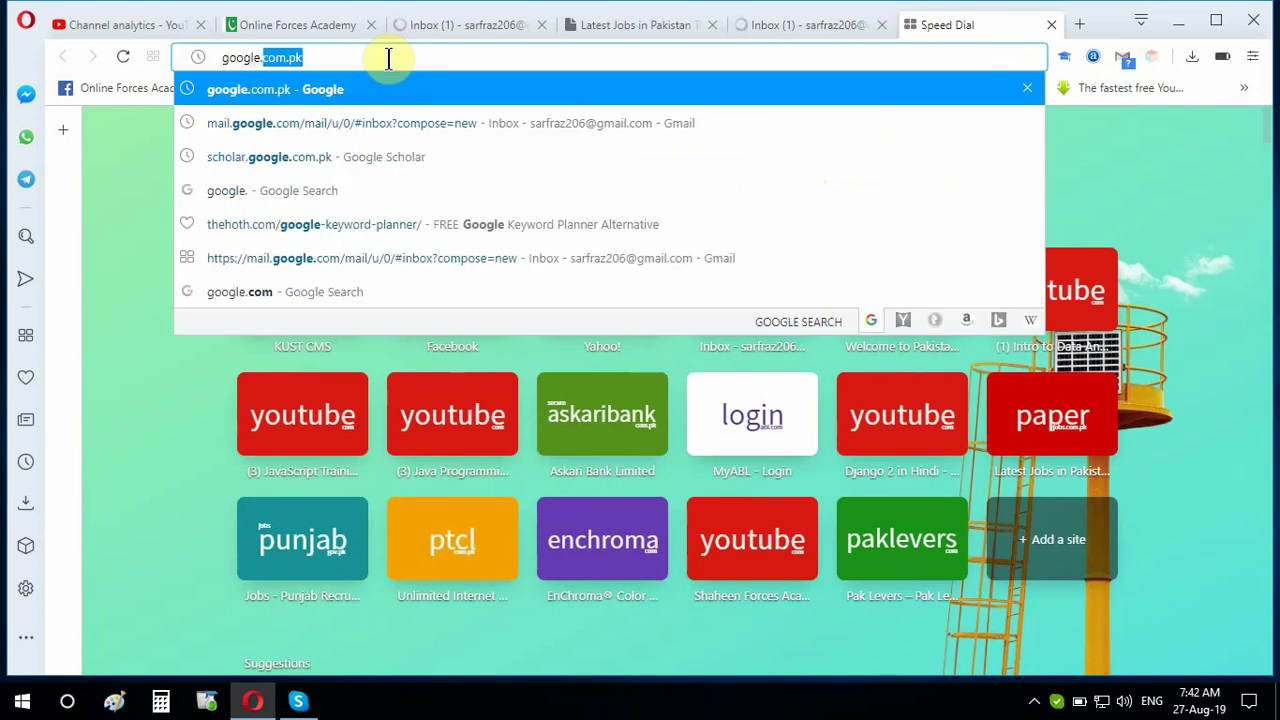
{"action": "type", "text": "pk"}
{"action": "key", "text": "Return"}
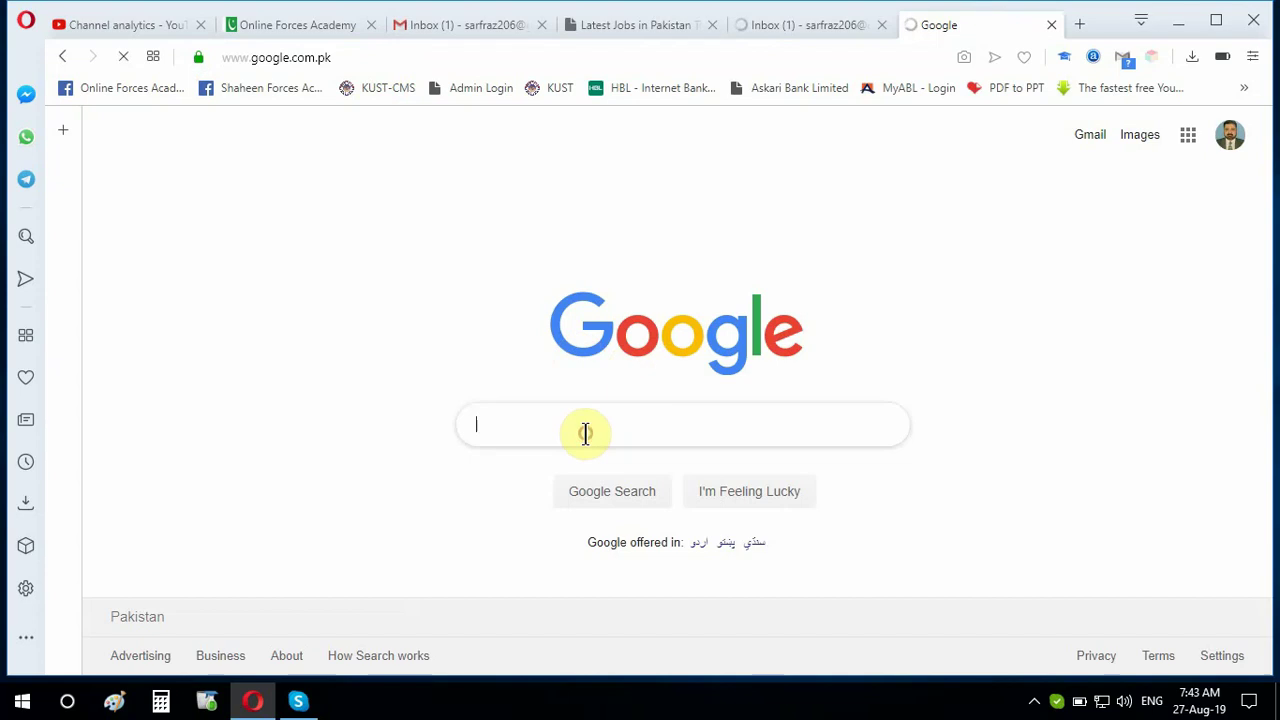
{"action": "left_click", "coordinate": [583, 429]}
{"action": "left_click", "coordinate": [965, 327]}
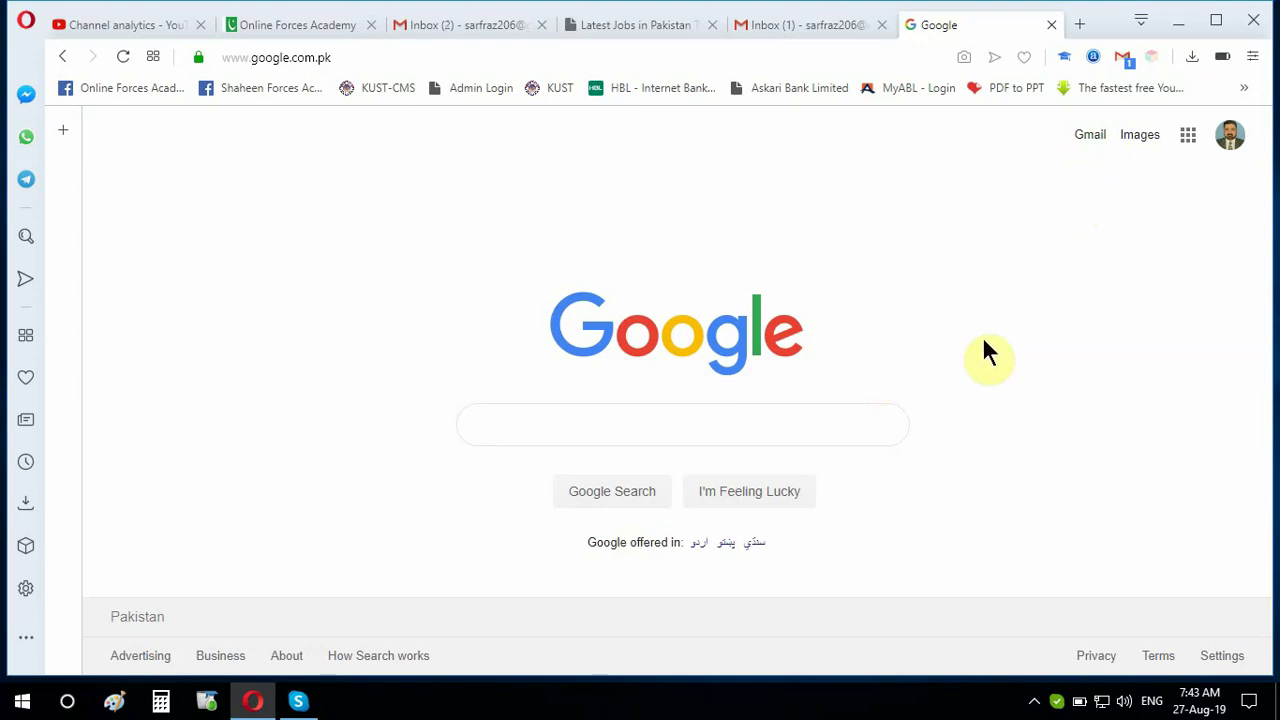
Step: Open Google Drive from the Google apps and look through the folders and files in My Drive
{"action": "left_click", "coordinate": [1188, 140]}
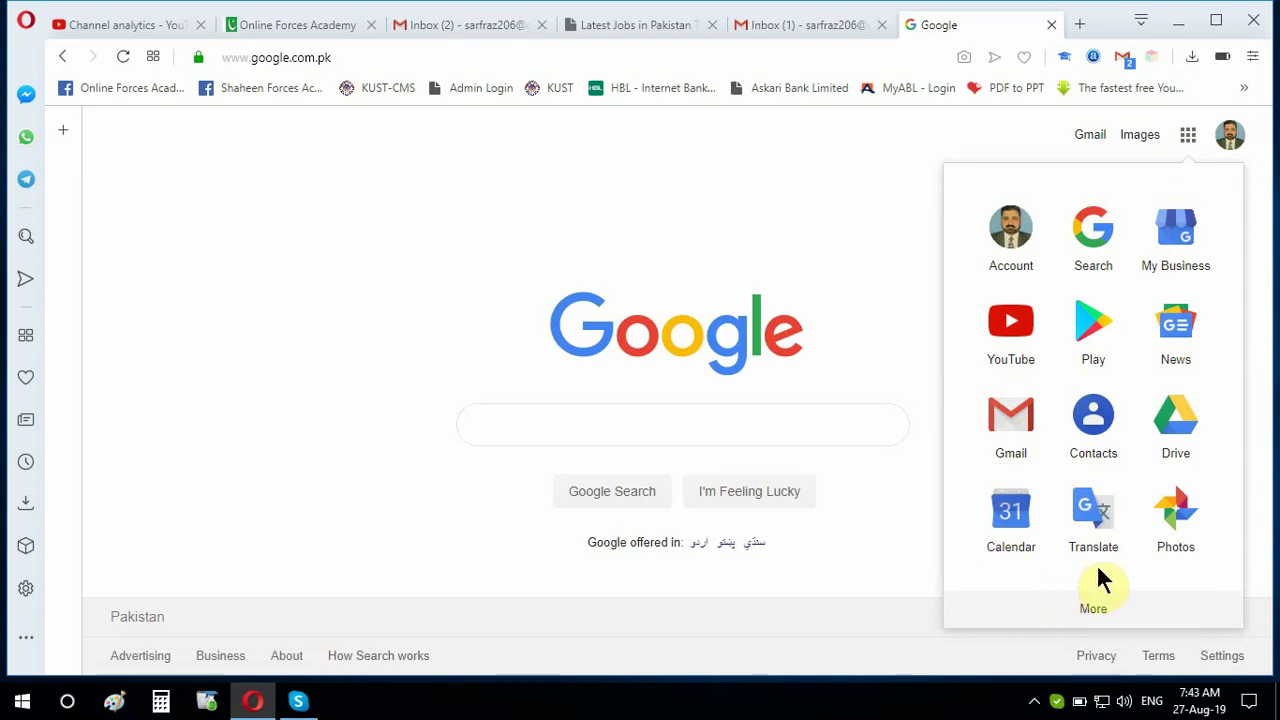
{"action": "left_click", "coordinate": [1167, 438]}
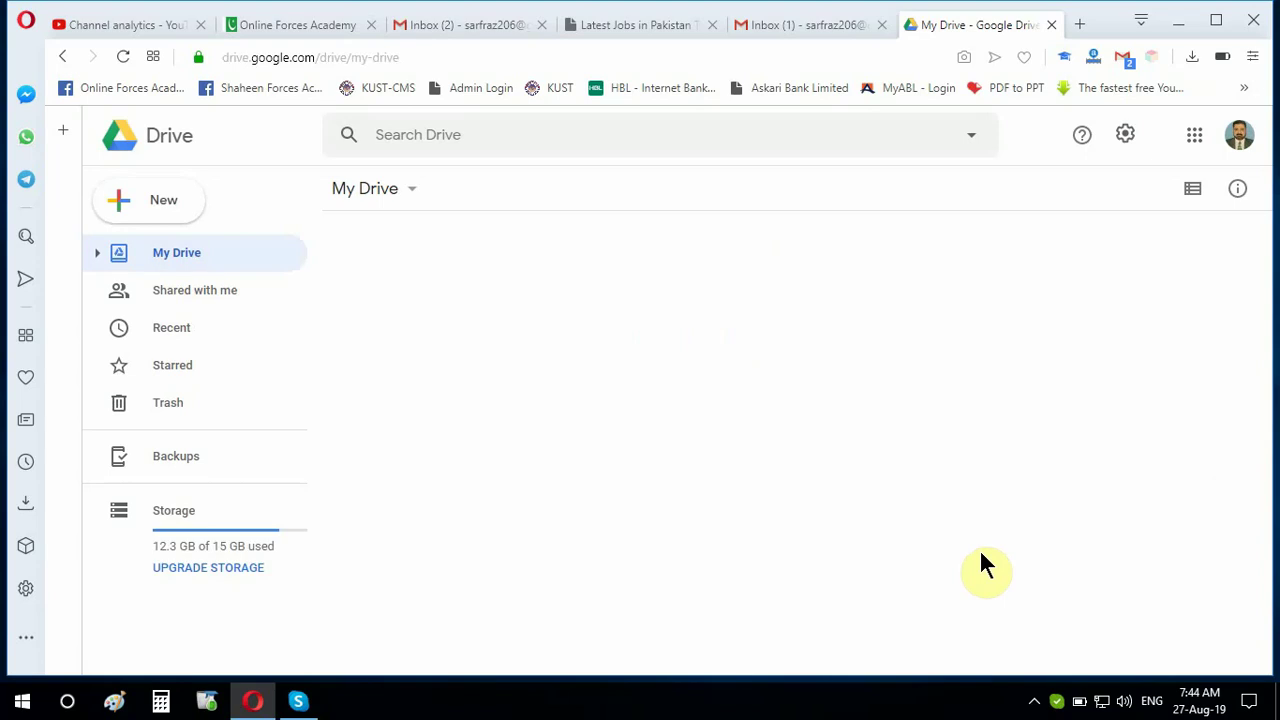
{"action": "scroll", "coordinate": [936, 548], "scroll_direction": "down", "scroll_amount": 5}
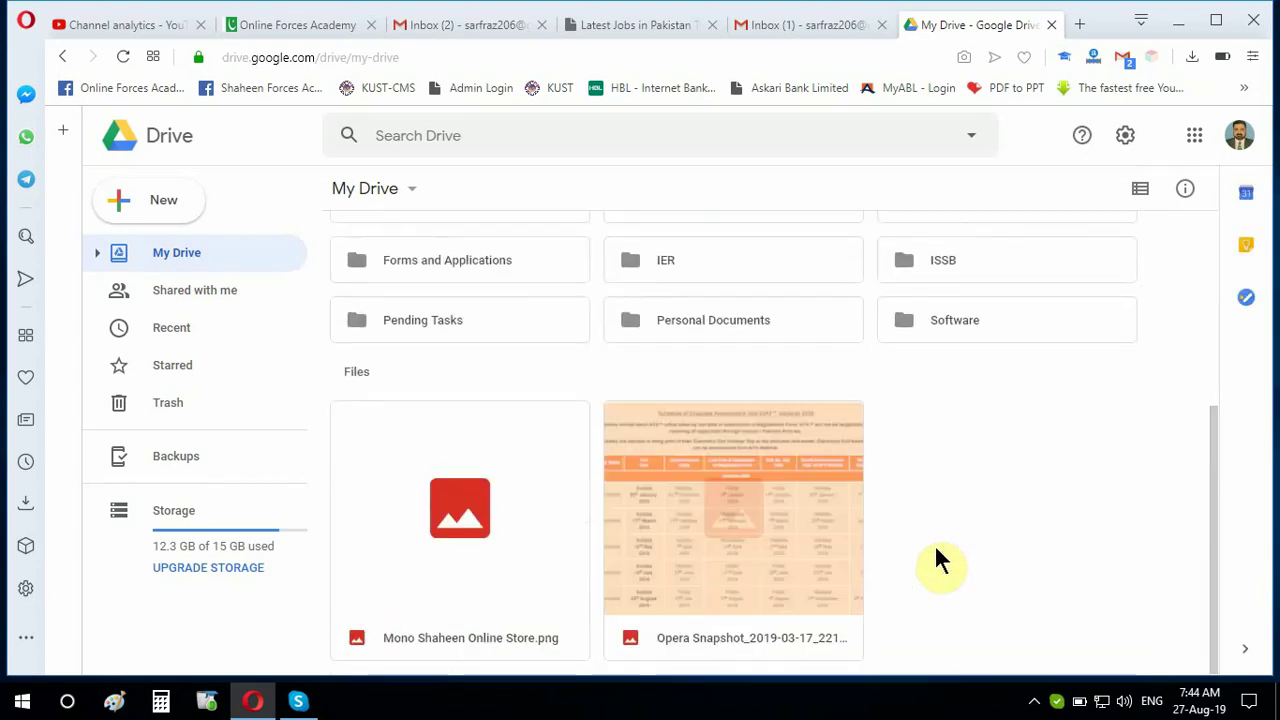
{"action": "scroll", "coordinate": [934, 548], "scroll_direction": "up", "scroll_amount": 2}
{"action": "scroll", "coordinate": [934, 548], "scroll_direction": "down", "scroll_amount": 1}
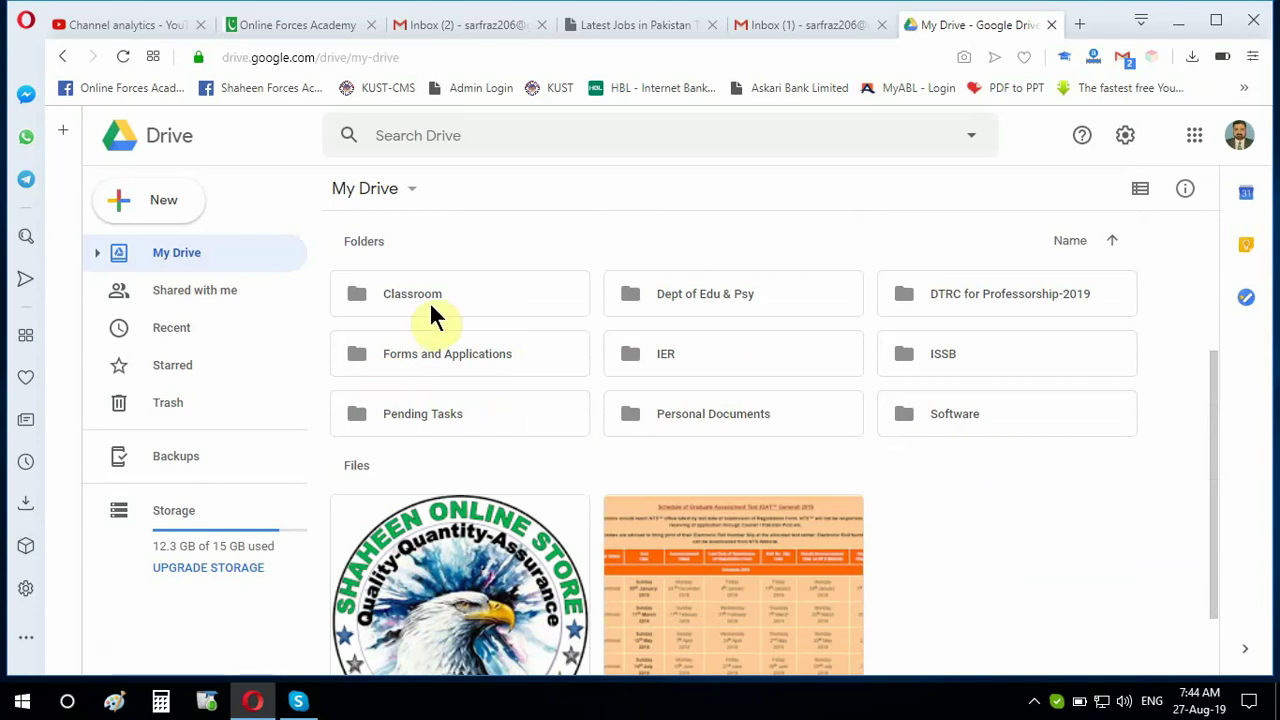
{"action": "scroll", "coordinate": [930, 545], "scroll_direction": "down", "scroll_amount": 1}
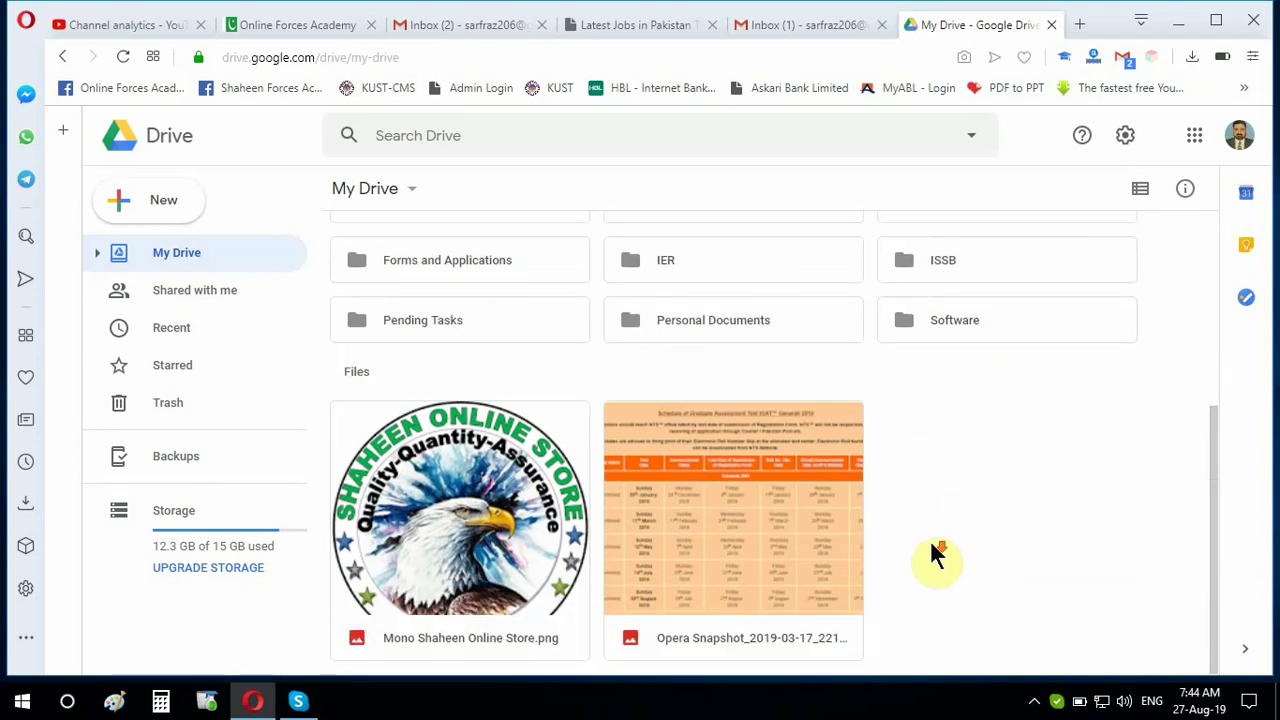
{"action": "scroll", "coordinate": [930, 560], "scroll_direction": "up", "scroll_amount": 1}
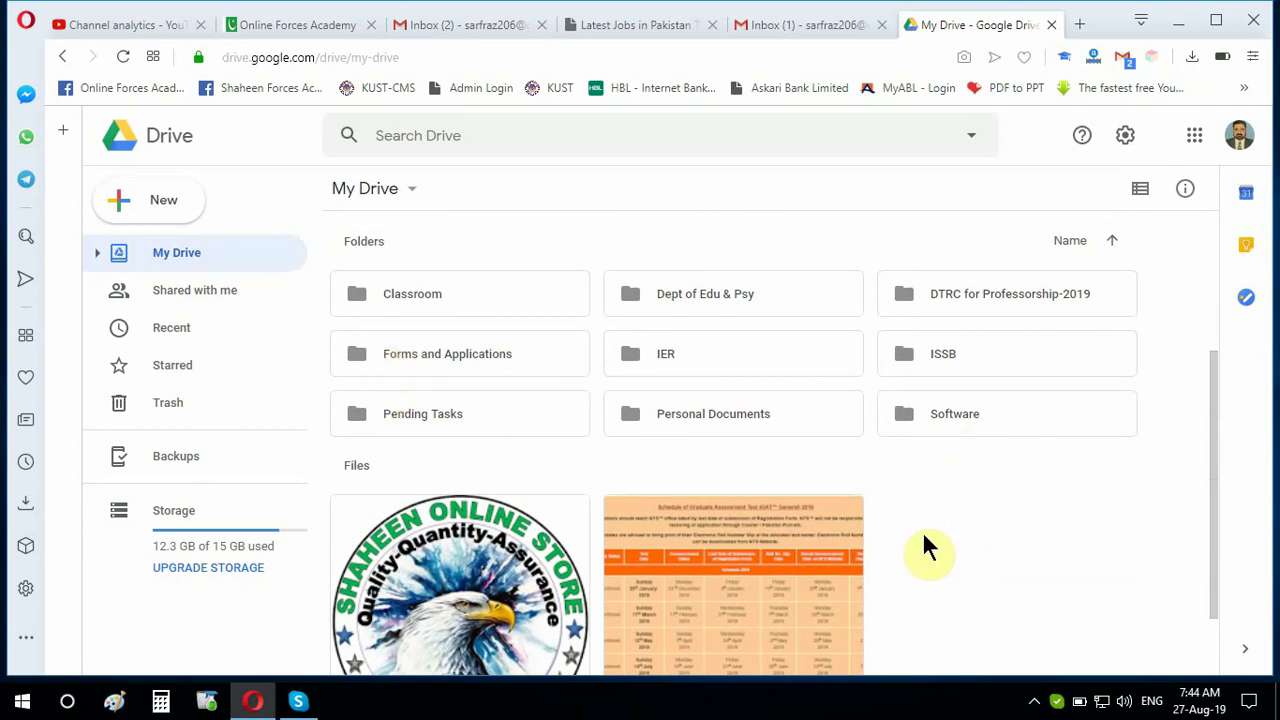
{"action": "scroll", "coordinate": [922, 548], "scroll_direction": "down", "scroll_amount": 1}
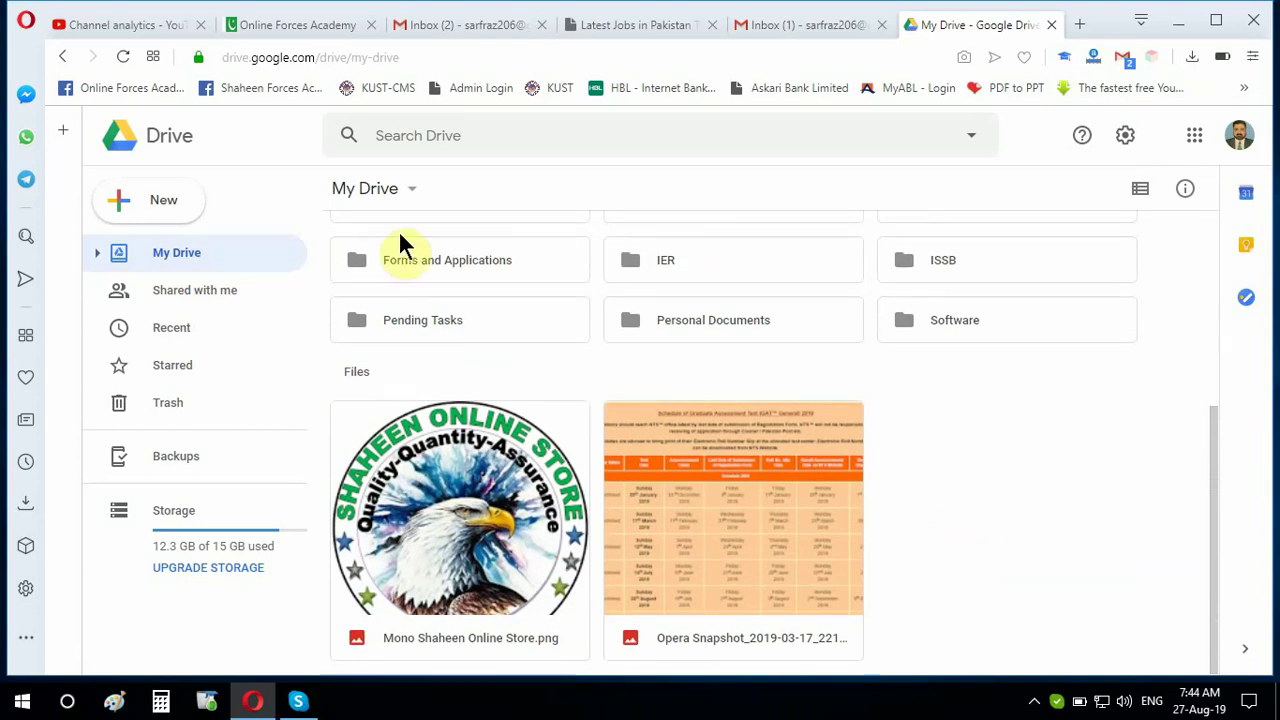
Step: Upload the file aaa.xlsx from the Desktop folder to My Drive
{"action": "left_click", "coordinate": [977, 424]}
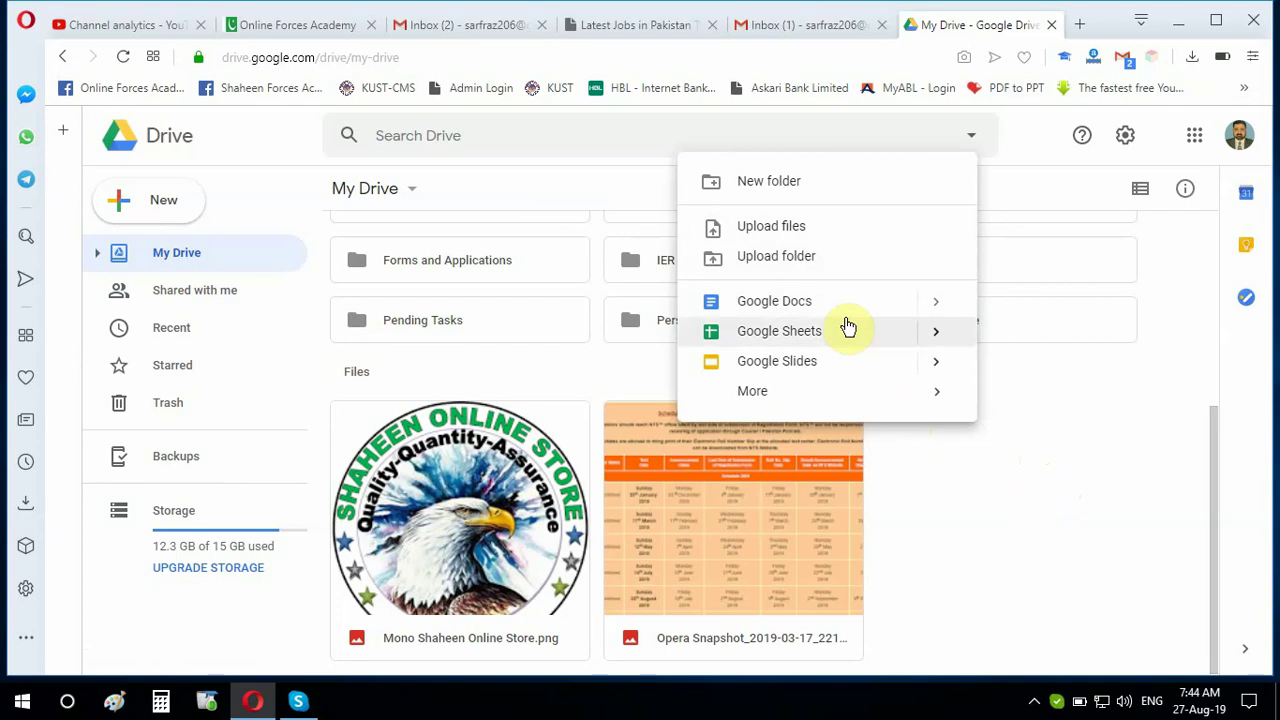
{"action": "left_click", "coordinate": [837, 232]}
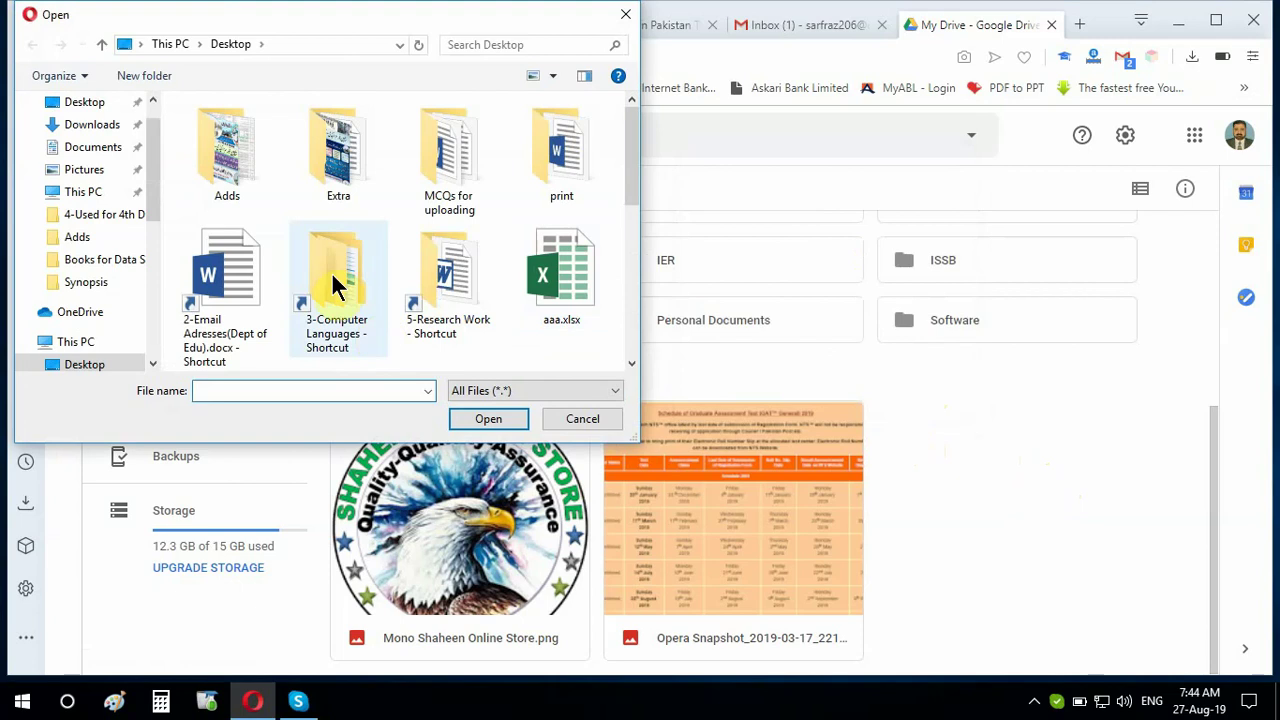
{"action": "left_click", "coordinate": [101, 106]}
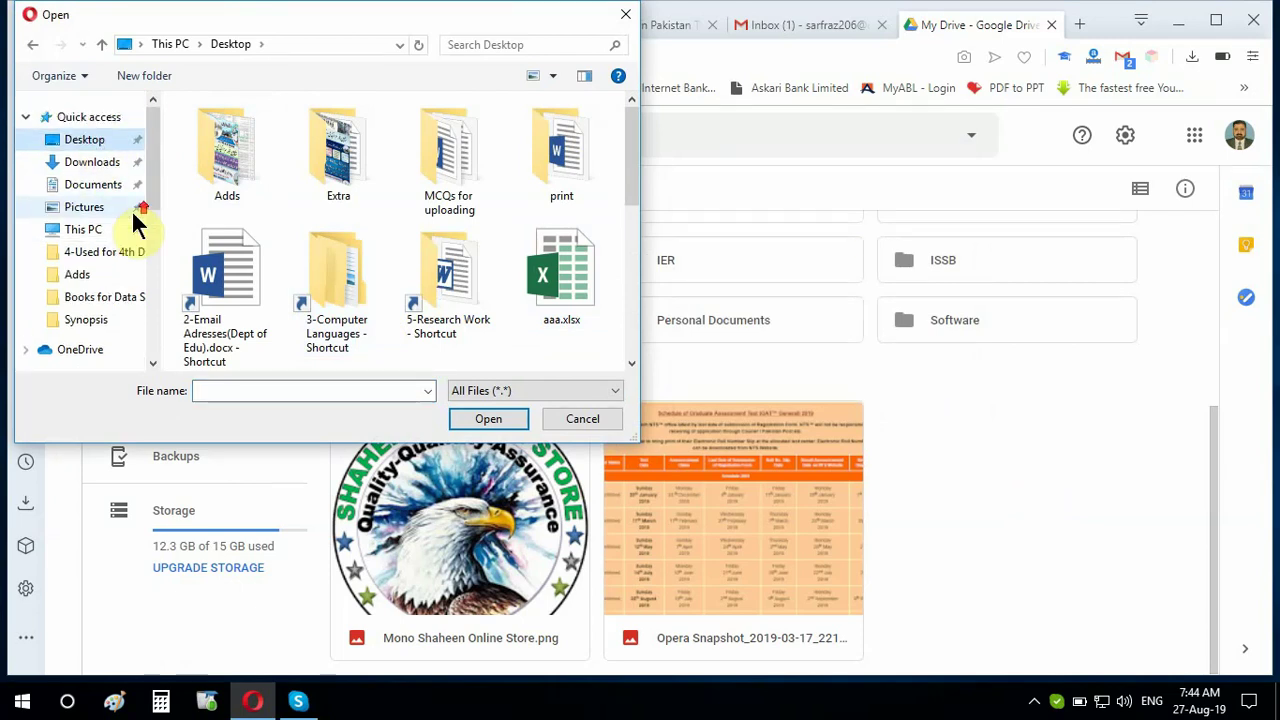
{"action": "left_click", "coordinate": [107, 243]}
{"action": "left_click", "coordinate": [78, 274]}
{"action": "left_click", "coordinate": [88, 319]}
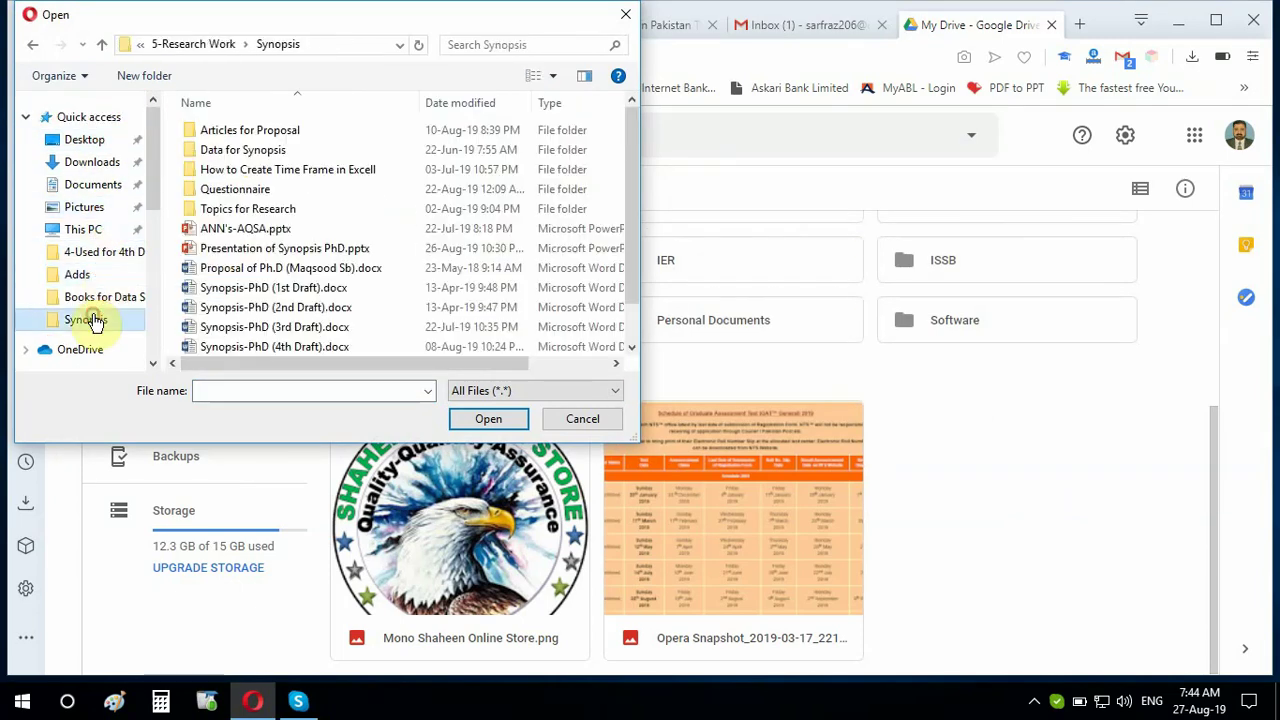
{"action": "left_click", "coordinate": [86, 140]}
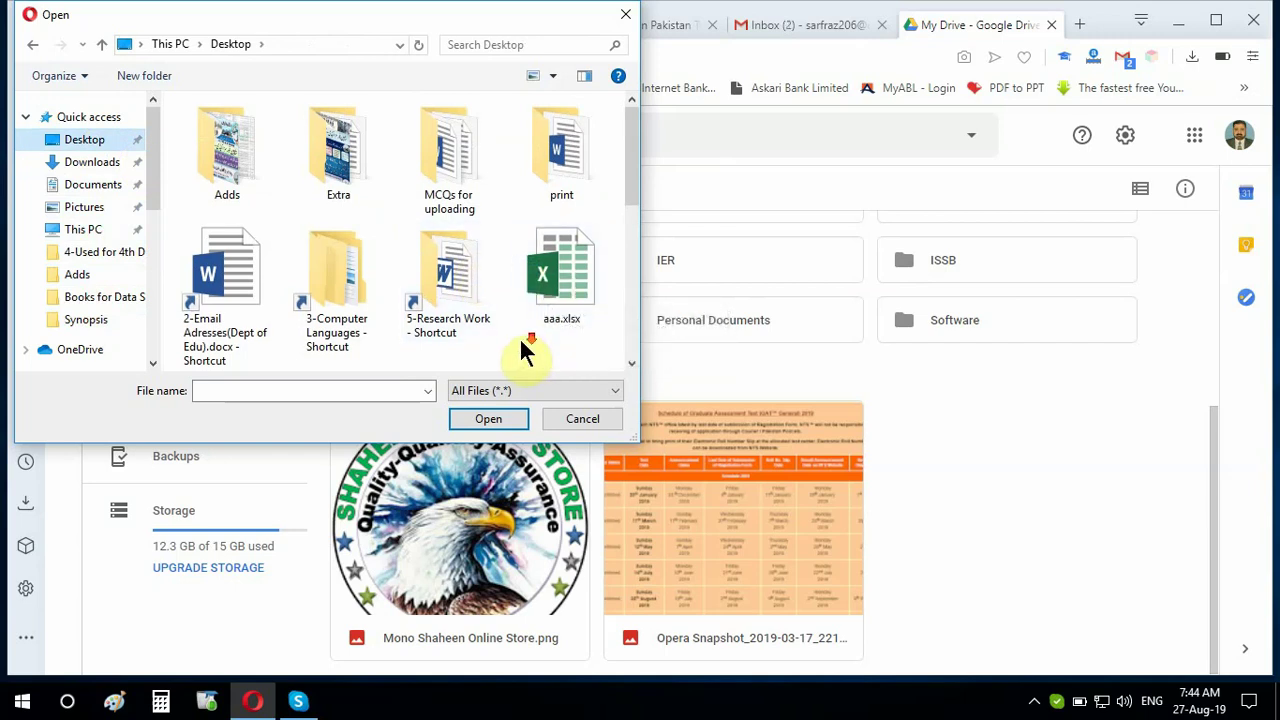
{"action": "left_click", "coordinate": [570, 282]}
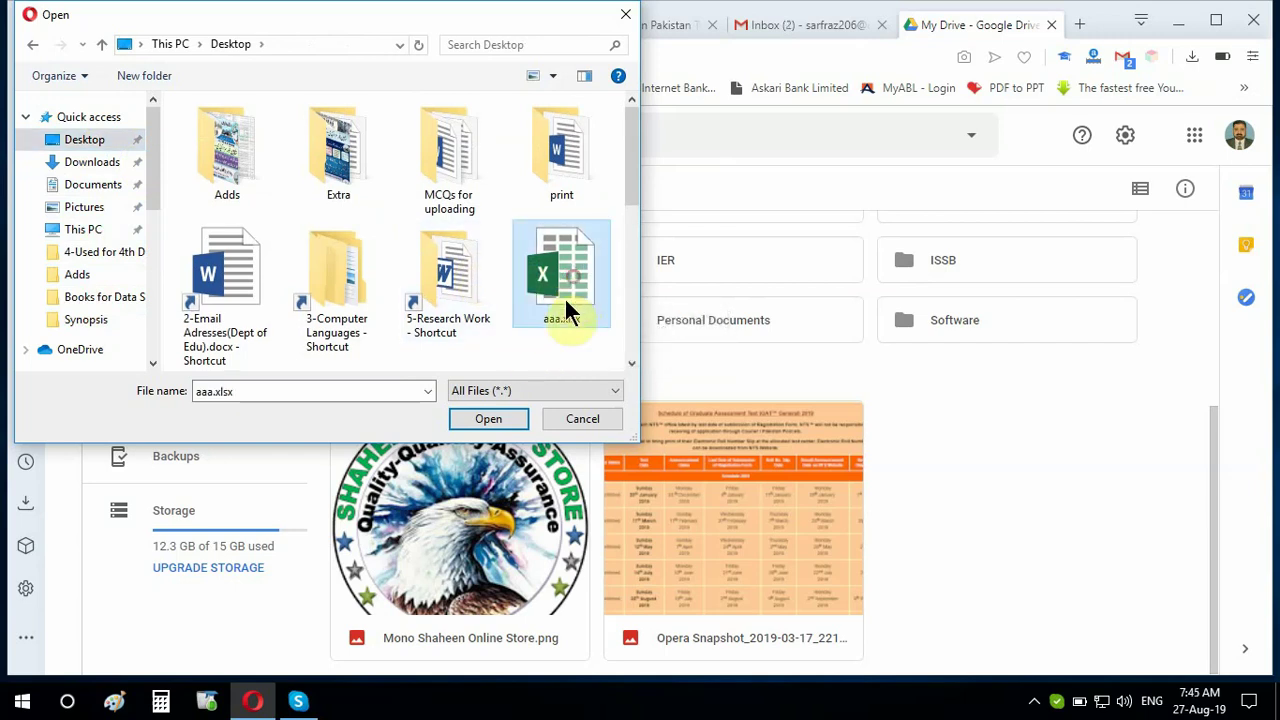
{"action": "left_click", "coordinate": [507, 416]}
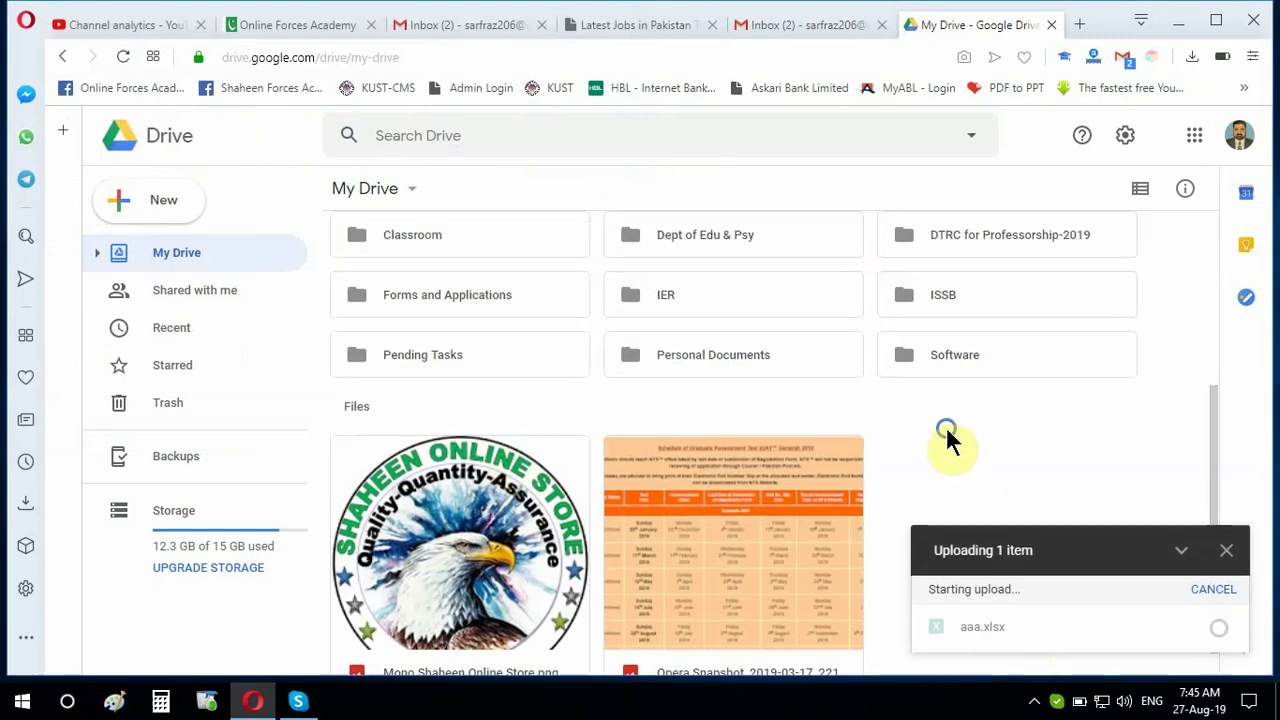
Step: Upload the print folder from the Desktop to My Drive, confirm the upload and dismiss the upload status
{"action": "right_click", "coordinate": [946, 426]}
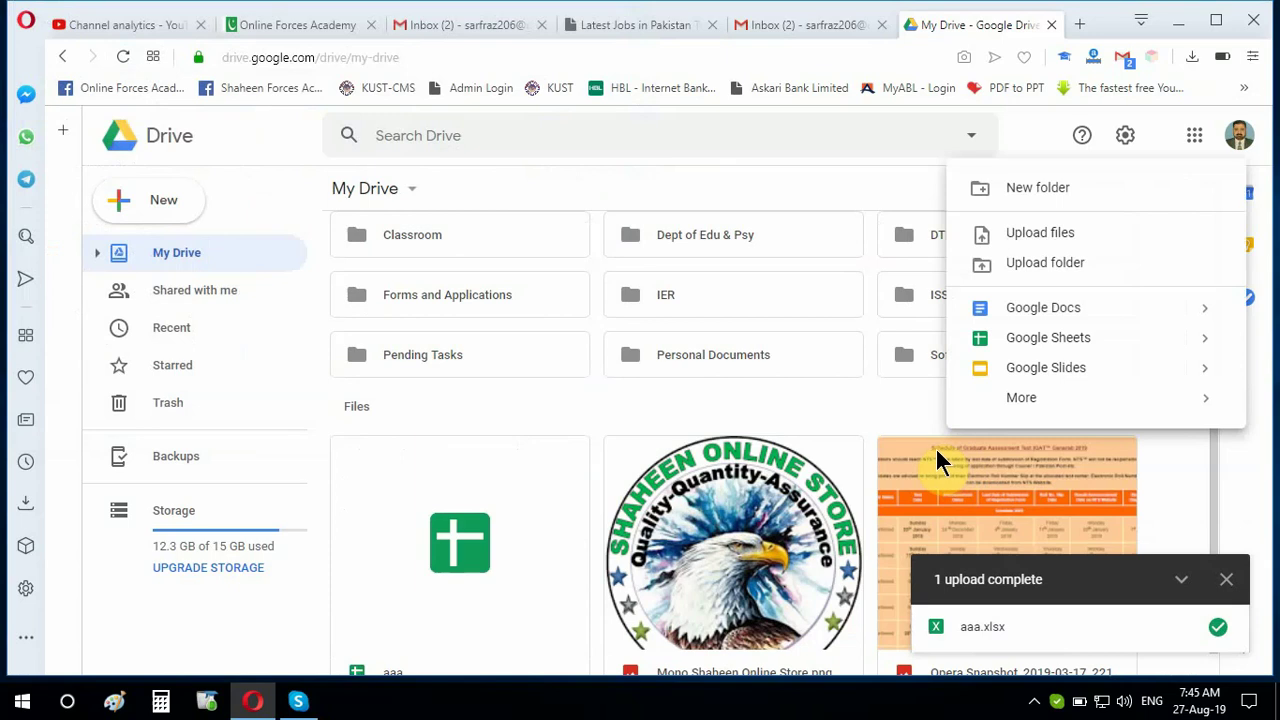
{"action": "left_click", "coordinate": [1045, 275]}
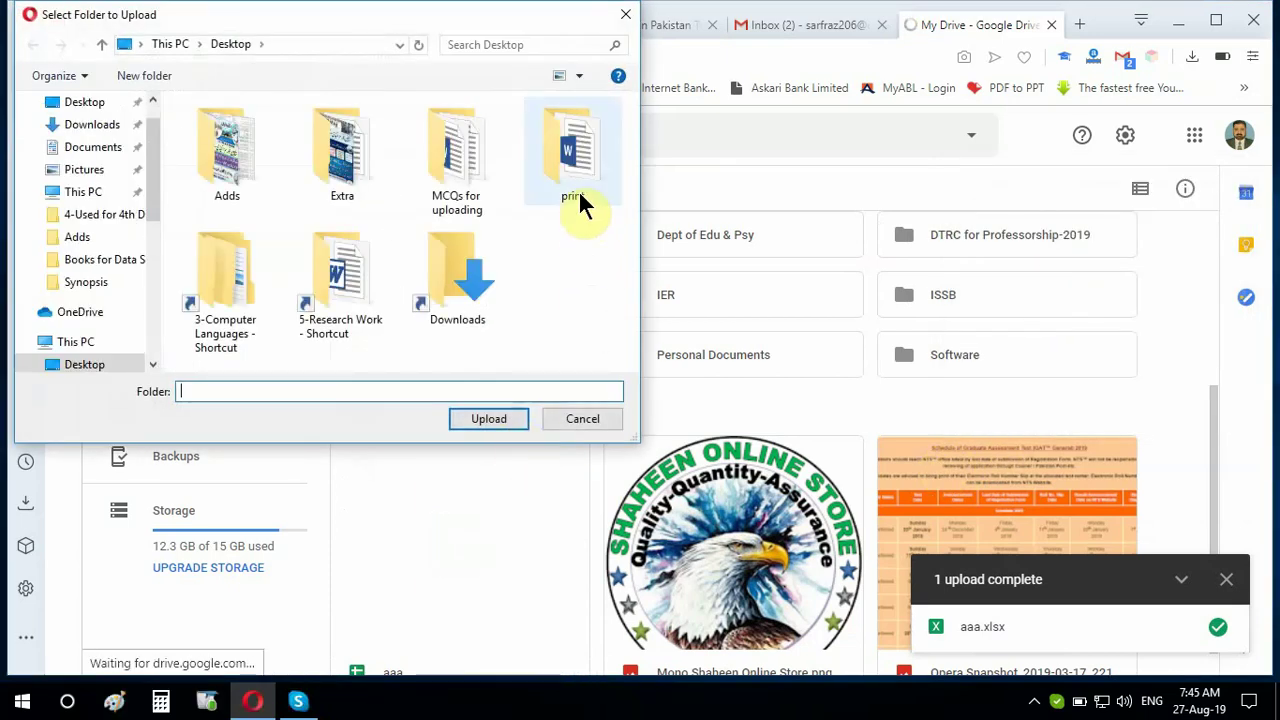
{"action": "left_click", "coordinate": [578, 190]}
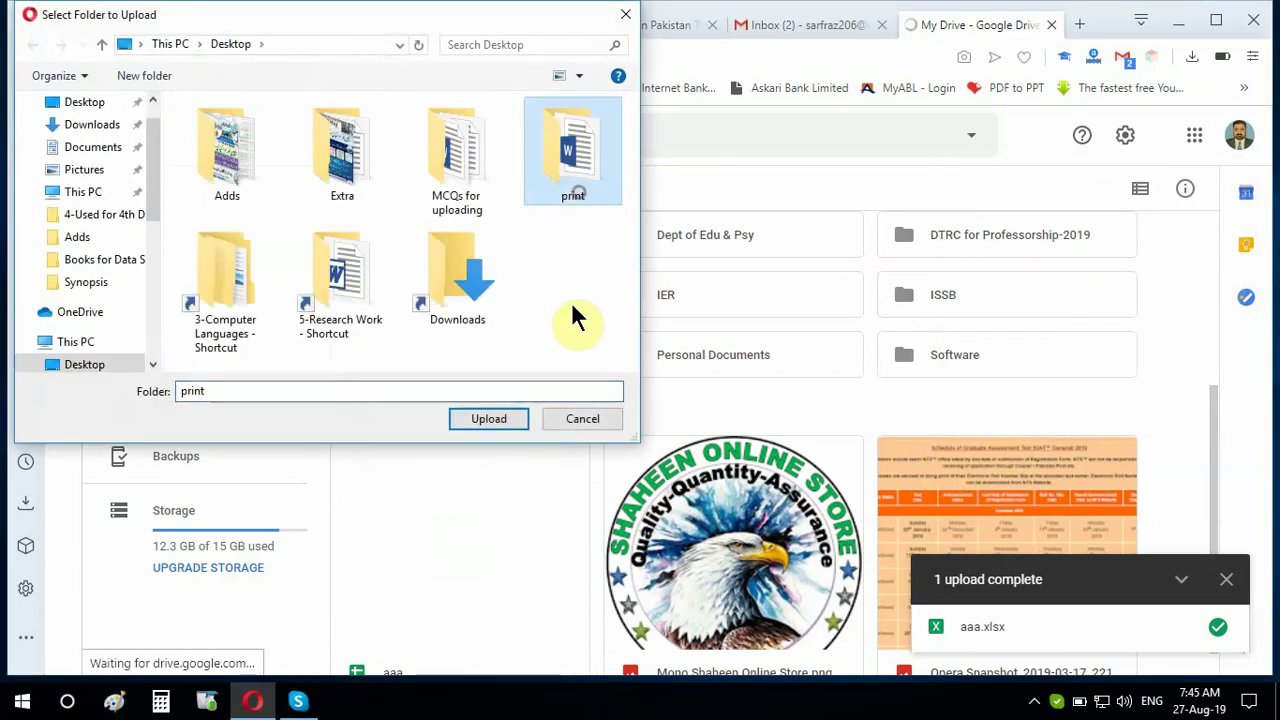
{"action": "left_click", "coordinate": [500, 419]}
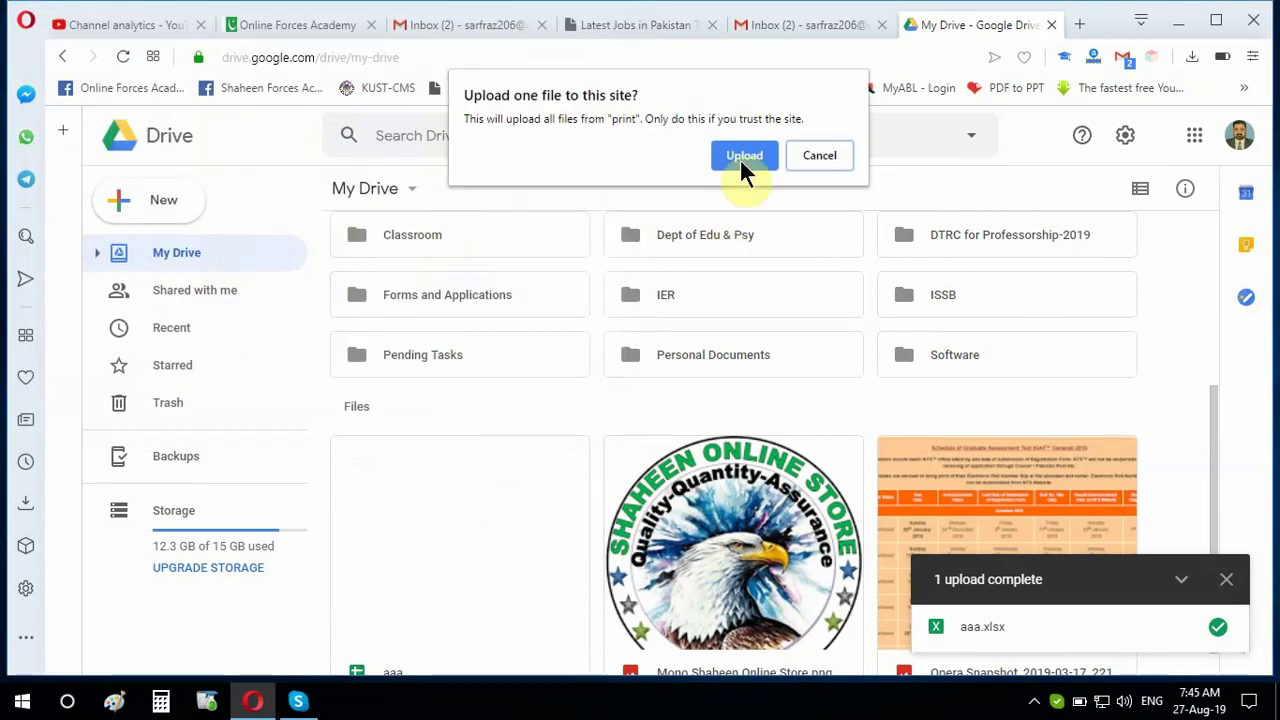
{"action": "left_click", "coordinate": [741, 165]}
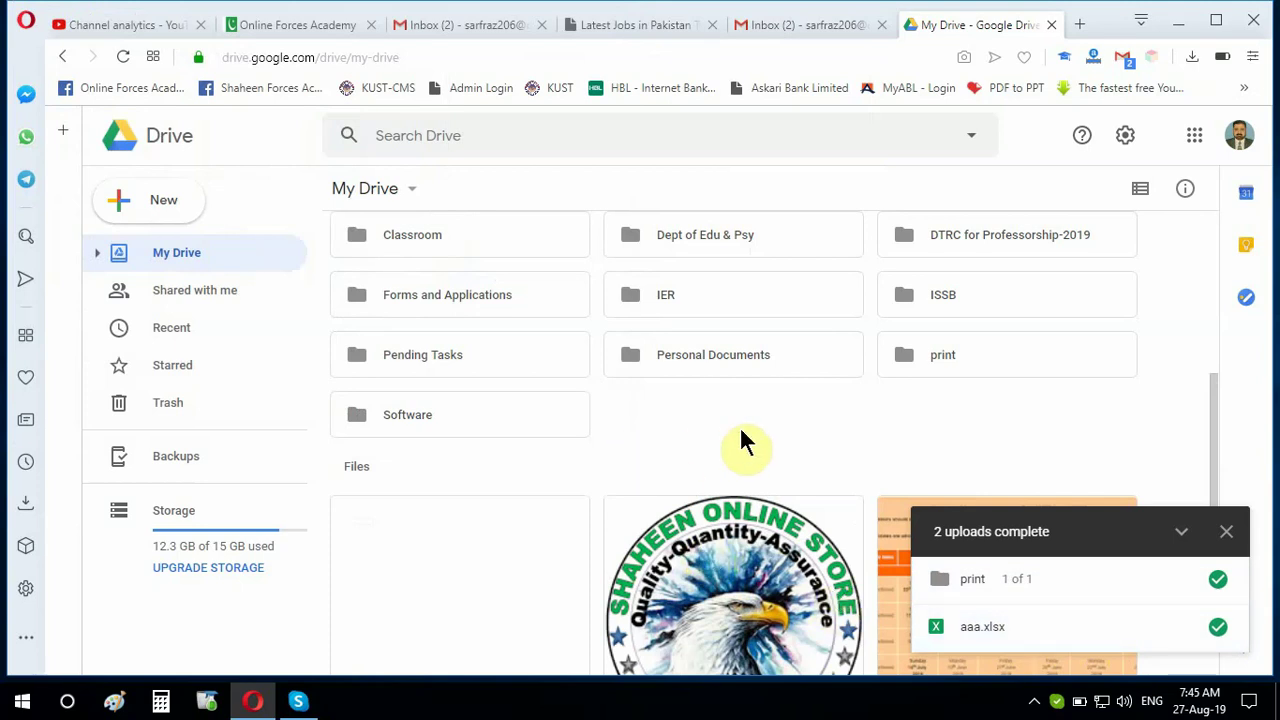
{"action": "left_click", "coordinate": [1226, 531]}
{"action": "scroll", "coordinate": [850, 450], "scroll_direction": "down", "scroll_amount": 1}
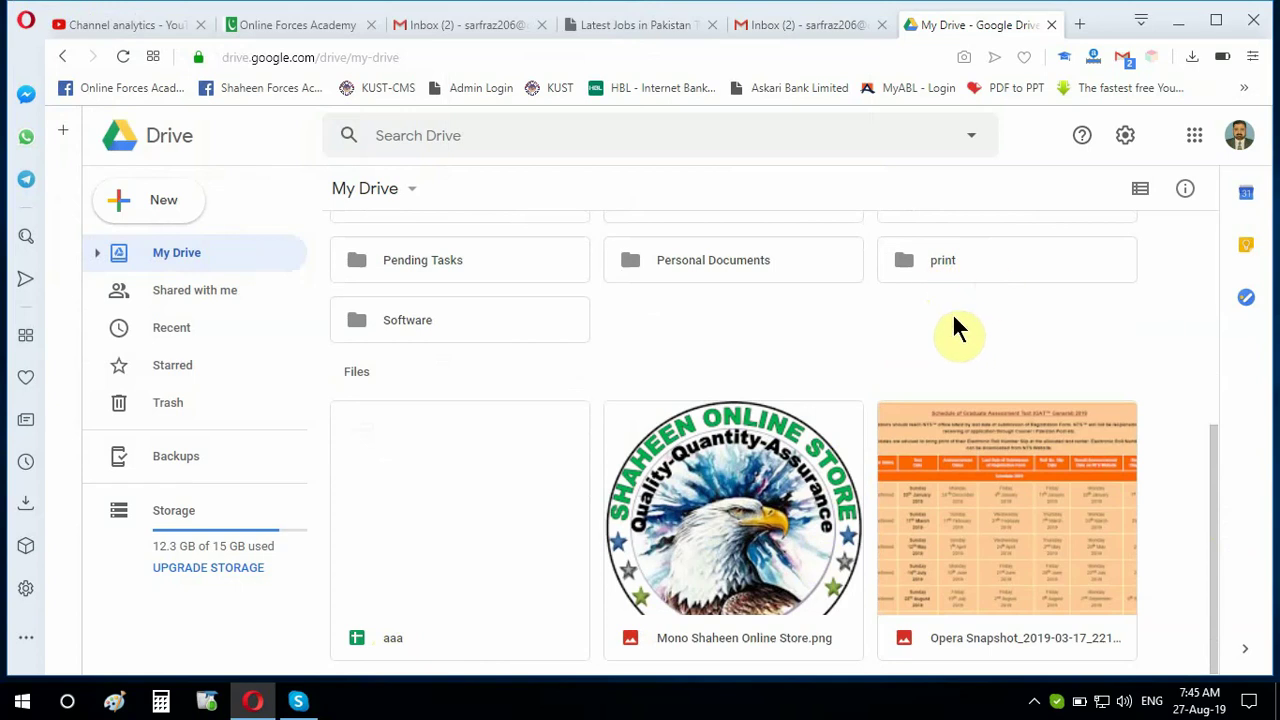
{"action": "scroll", "coordinate": [950, 315], "scroll_direction": "up", "scroll_amount": 2}
{"action": "scroll", "coordinate": [923, 458], "scroll_direction": "down", "scroll_amount": 1}
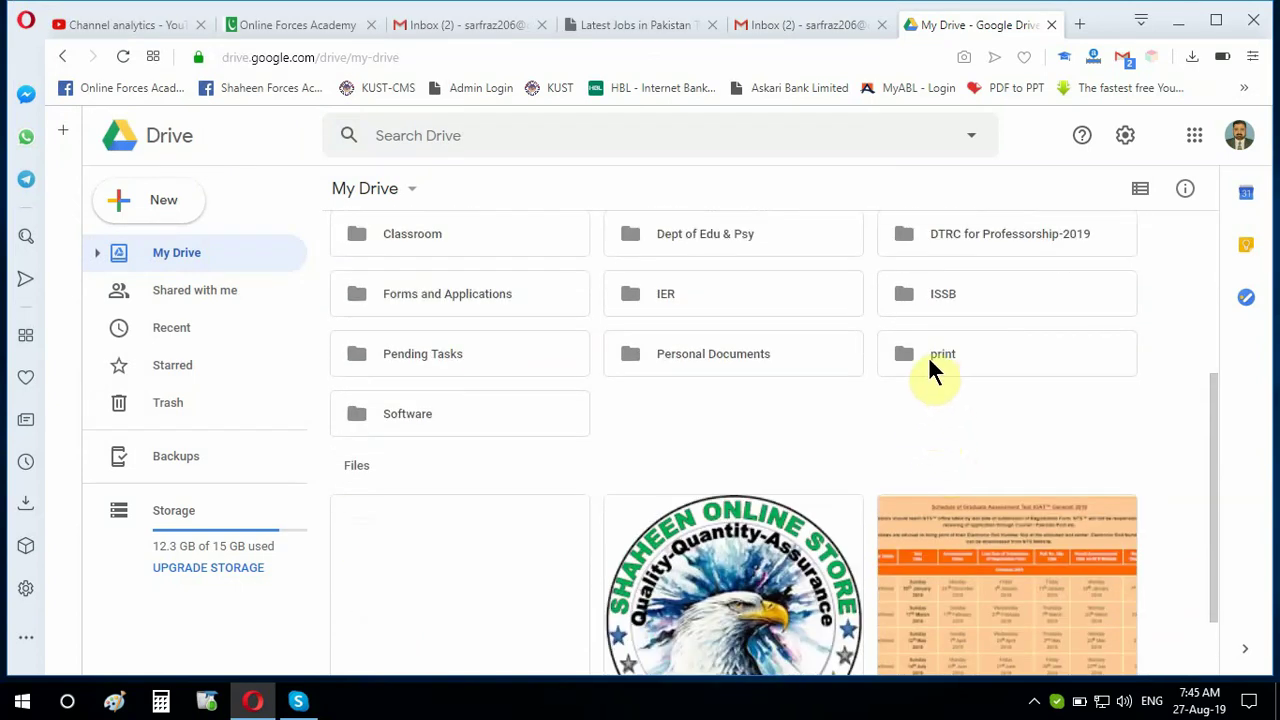
{"action": "left_click", "coordinate": [1179, 22]}
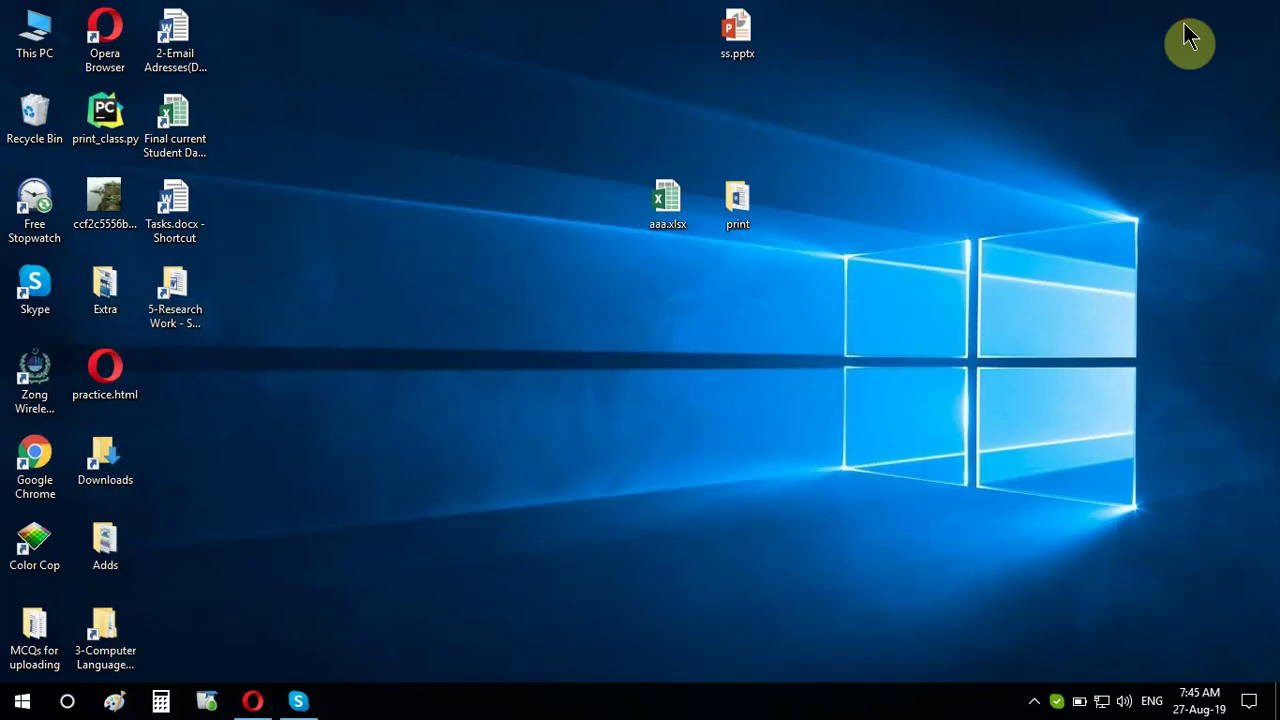
{"action": "left_click_drag", "start_coordinate": [795, 285], "coordinate": [624, 190]}
{"action": "right_click", "coordinate": [672, 201]}
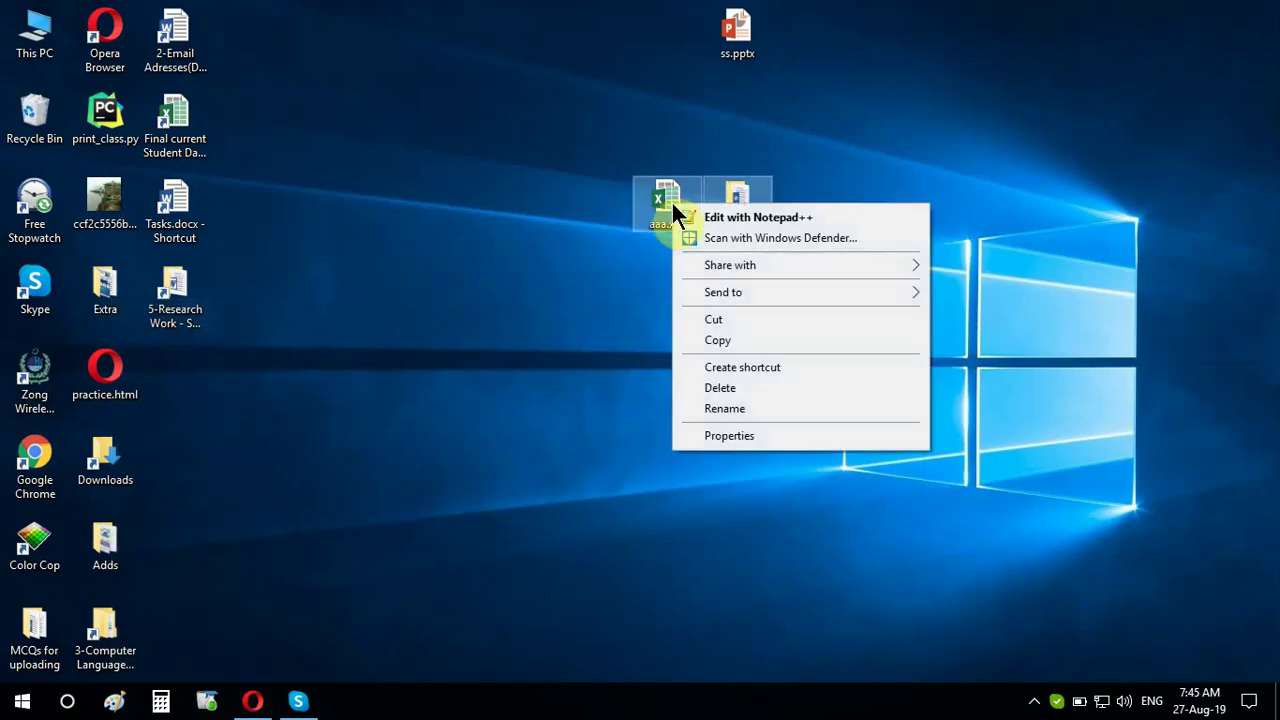
{"action": "left_click", "coordinate": [608, 340]}
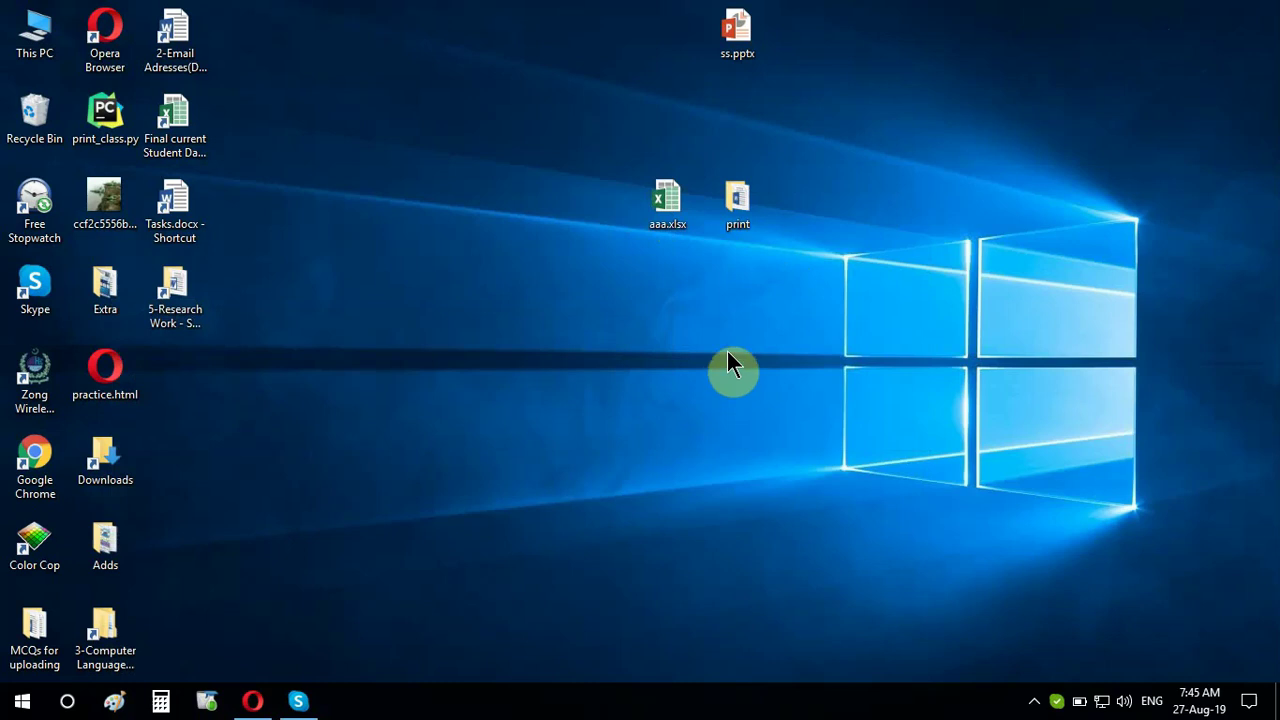
{"action": "left_click", "coordinate": [268, 708]}
Step: Download the print folder and the aaa spreadsheet from My Drive to the computer
{"action": "scroll", "coordinate": [912, 420], "scroll_direction": "down", "scroll_amount": 1}
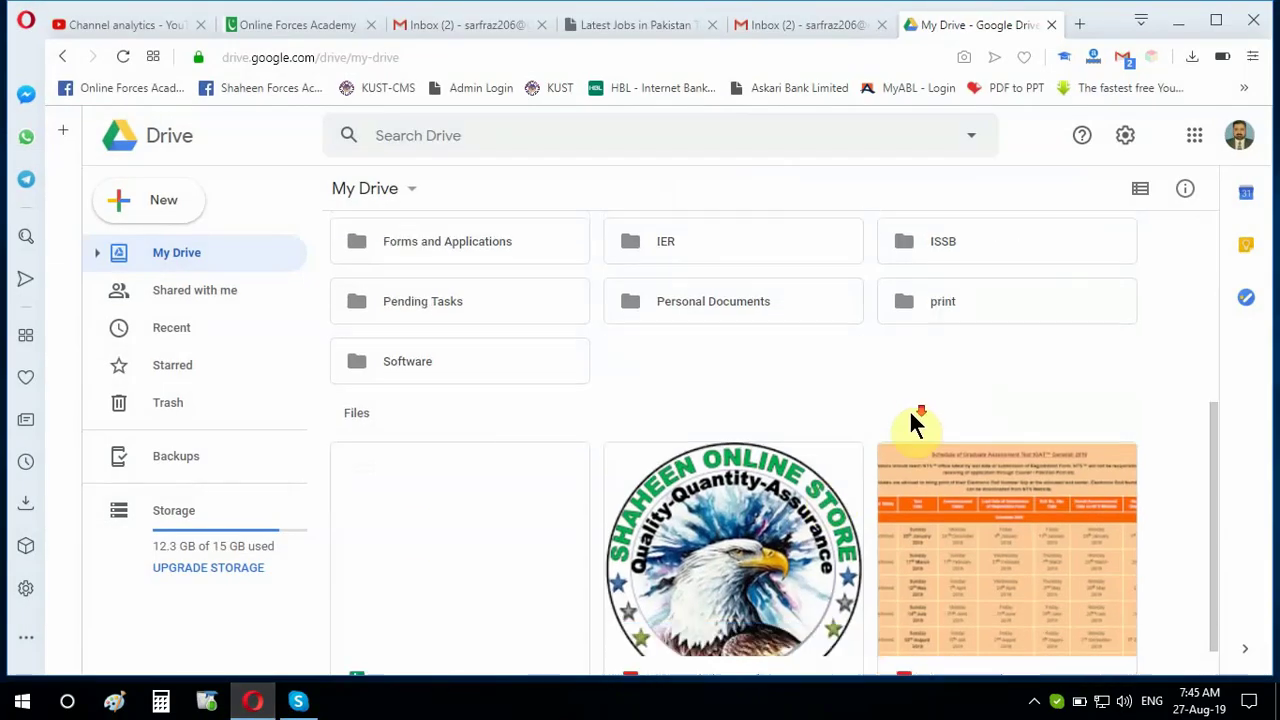
{"action": "scroll", "coordinate": [766, 391], "scroll_direction": "up", "scroll_amount": 1}
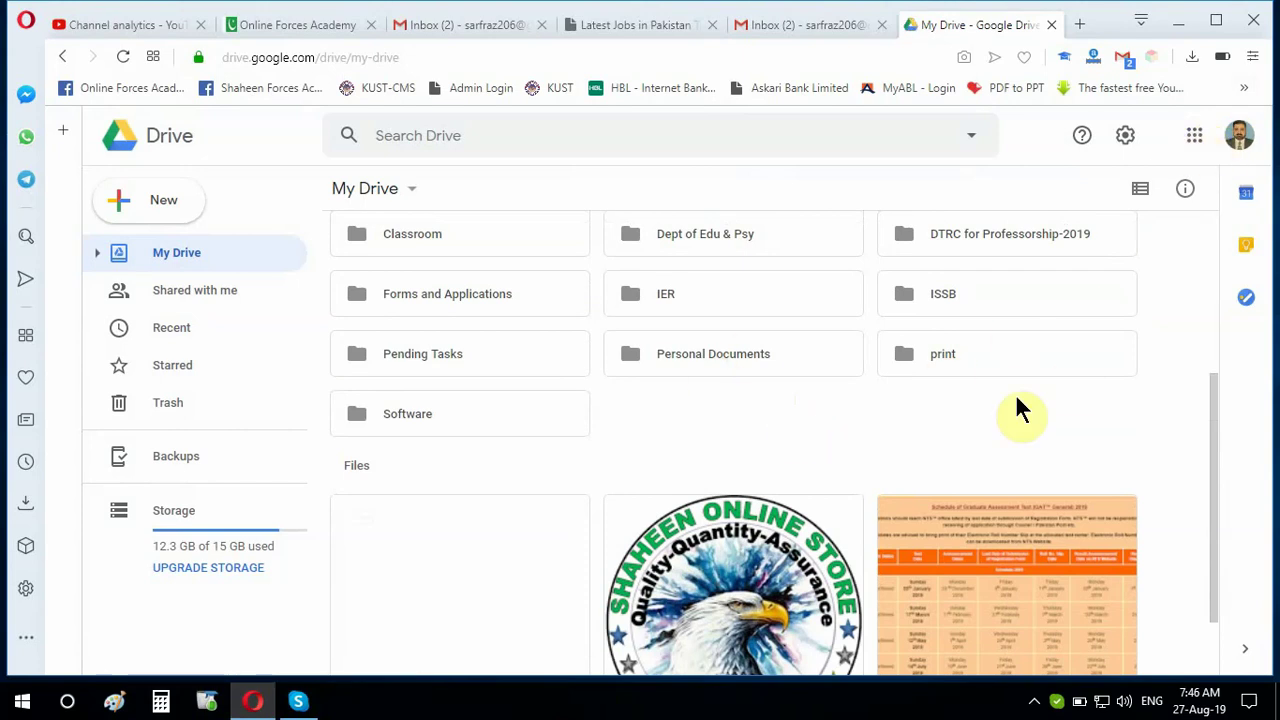
{"action": "right_click", "coordinate": [930, 357]}
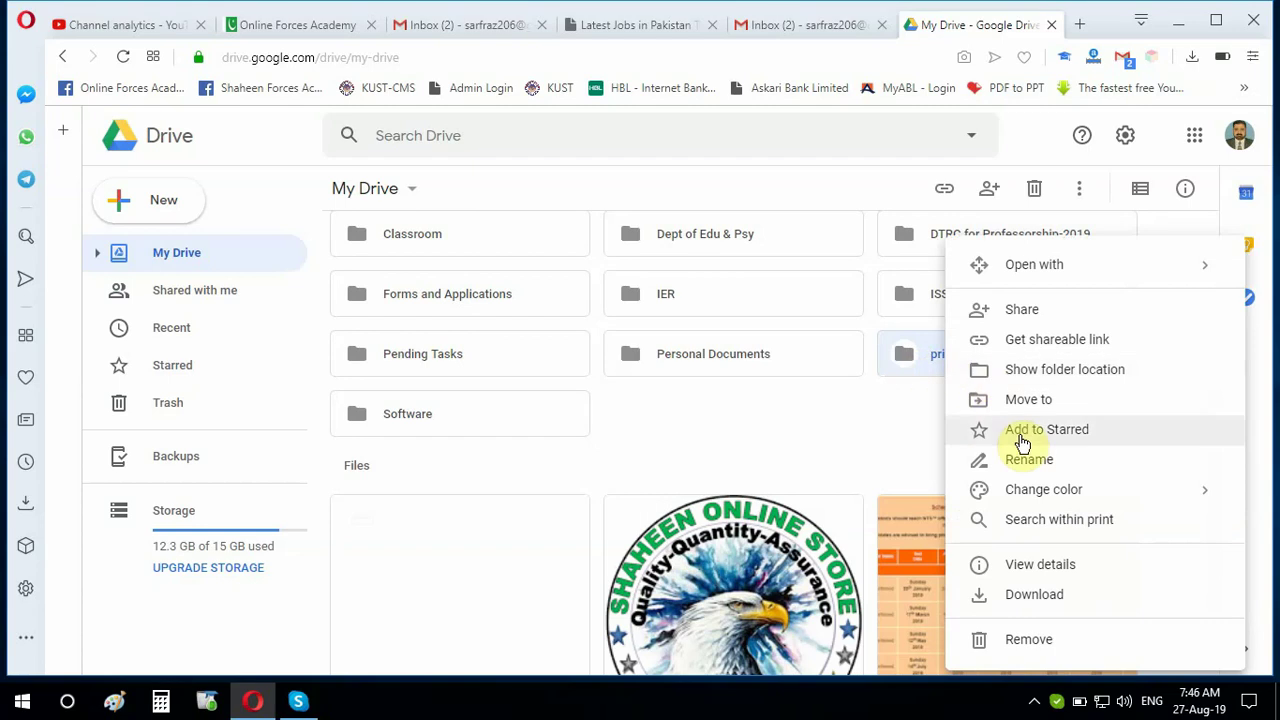
{"action": "left_click", "coordinate": [1050, 600]}
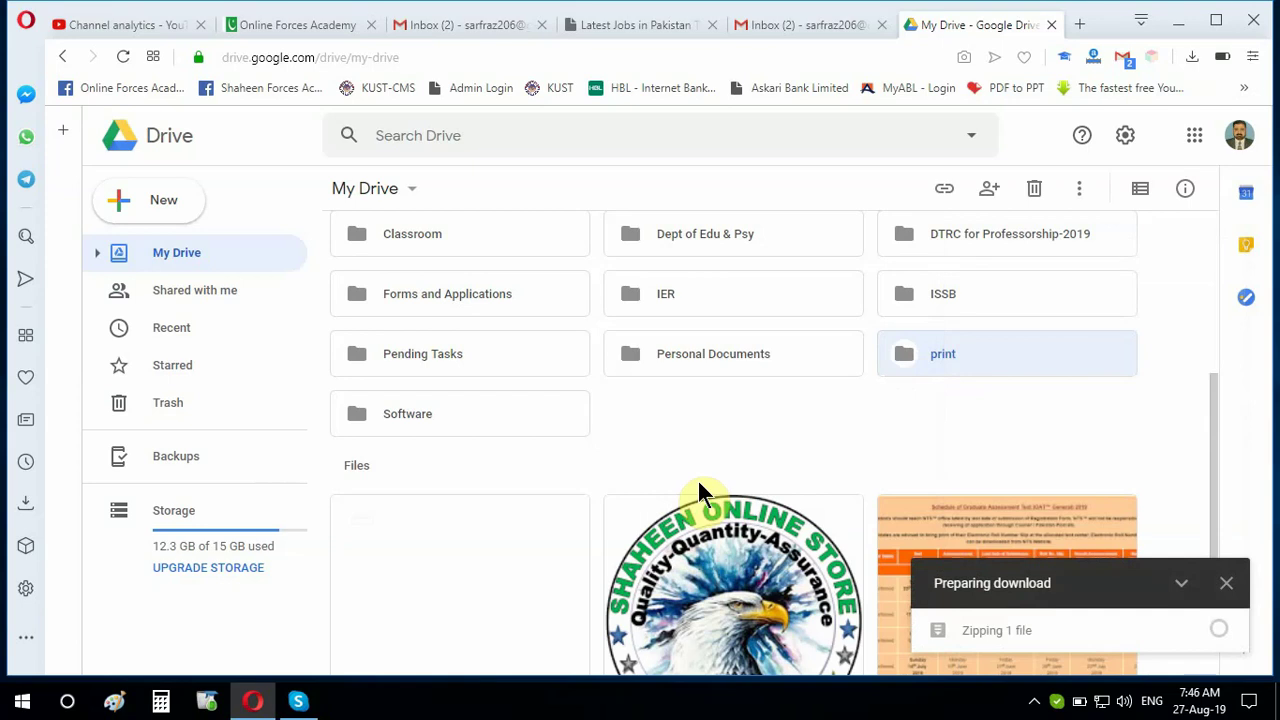
{"action": "scroll", "coordinate": [672, 460], "scroll_direction": "down", "scroll_amount": 1}
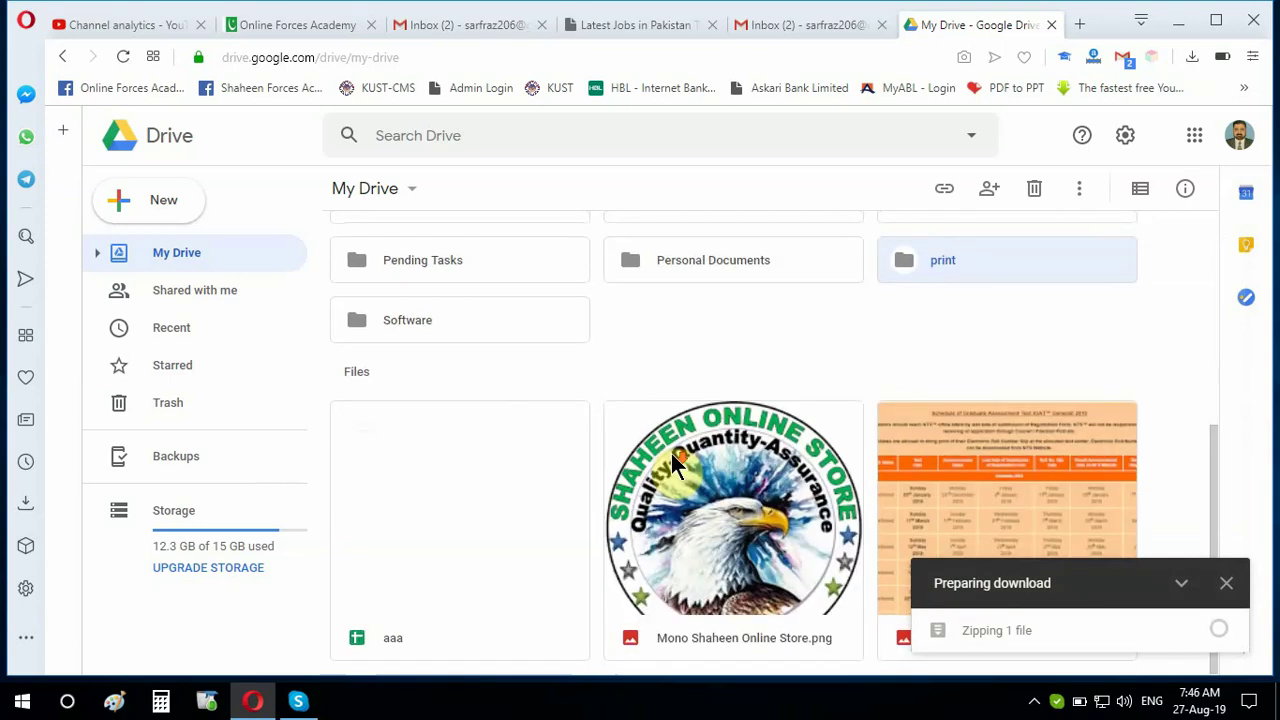
{"action": "right_click", "coordinate": [414, 528]}
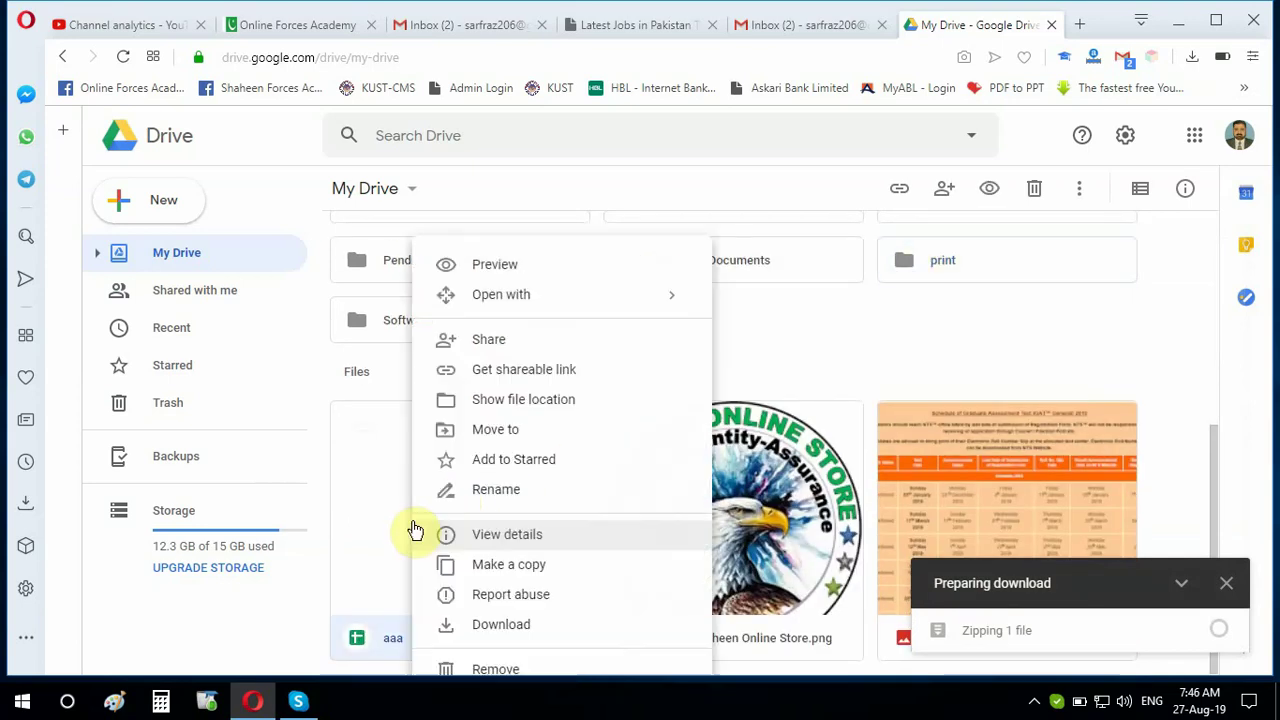
{"action": "left_click", "coordinate": [517, 625]}
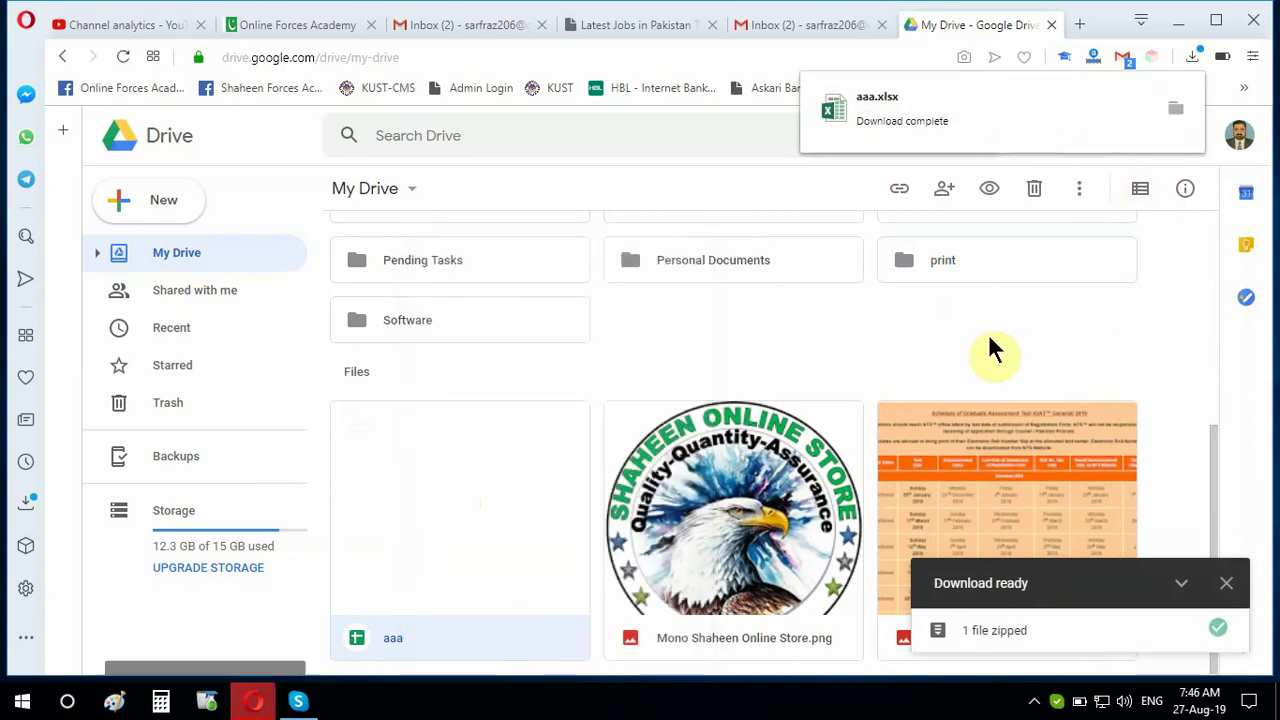
Step: Check the computer's Downloads folder and its Compressed and Documents subfolders for the downloaded aaa.xlsx file and print folder
{"action": "left_click", "coordinate": [1179, 20]}
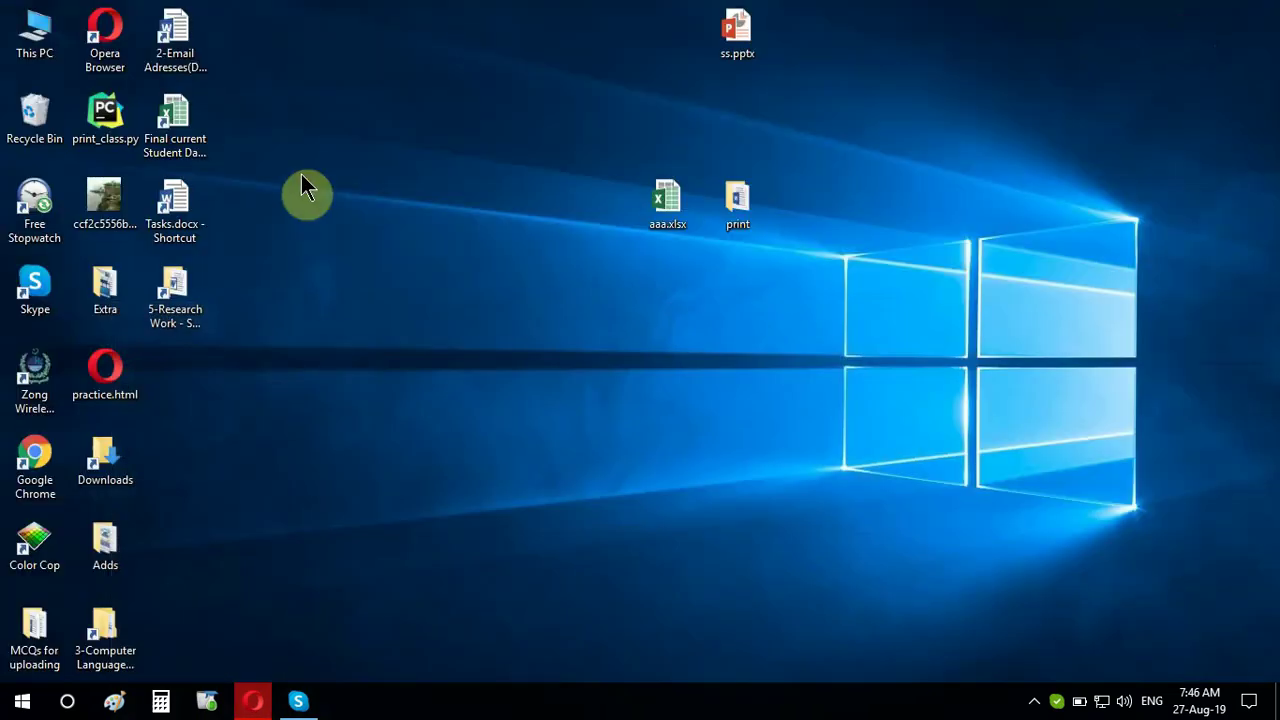
{"action": "double_click", "coordinate": [121, 462]}
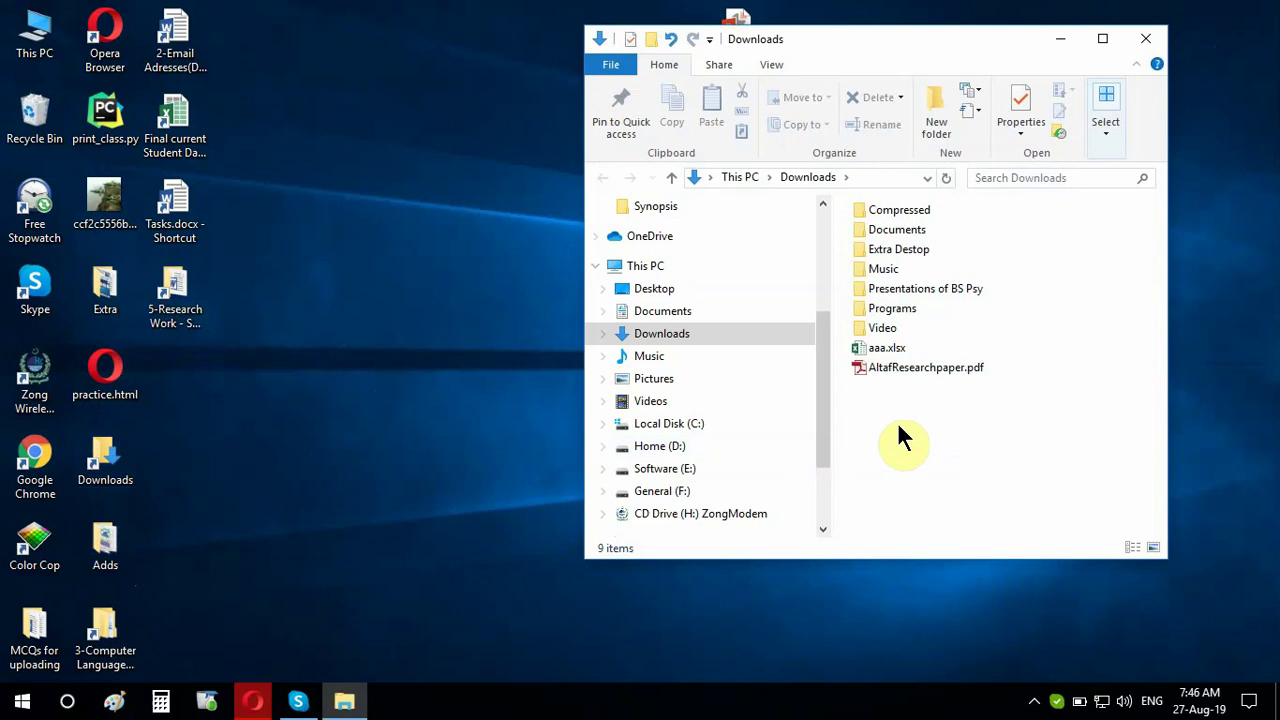
{"action": "left_click", "coordinate": [885, 347]}
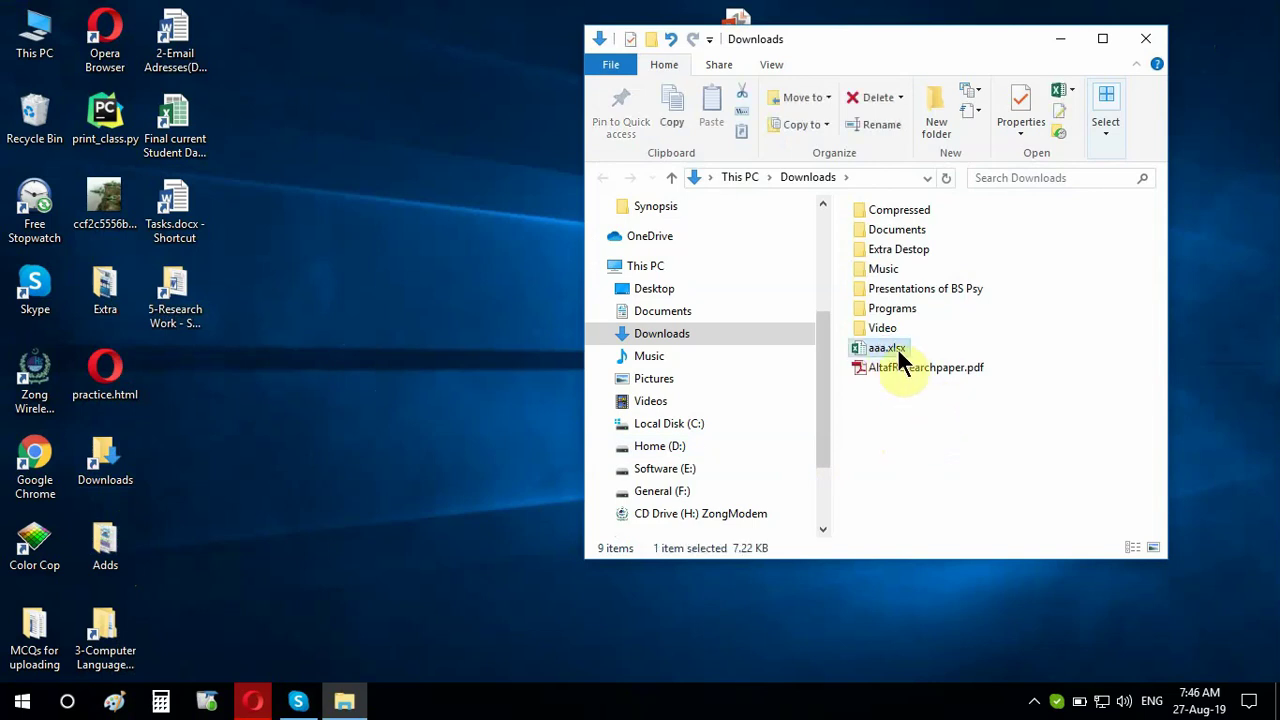
{"action": "double_click", "coordinate": [904, 208]}
{"action": "left_click", "coordinate": [603, 177]}
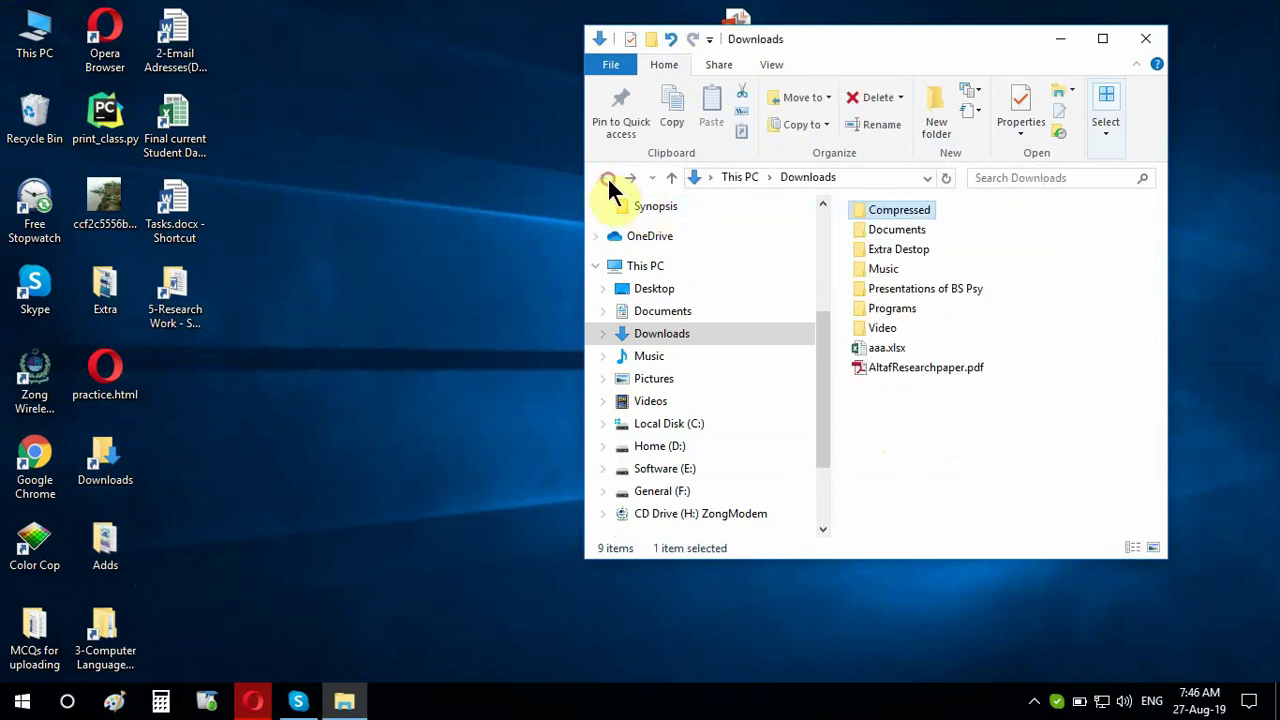
{"action": "double_click", "coordinate": [894, 230]}
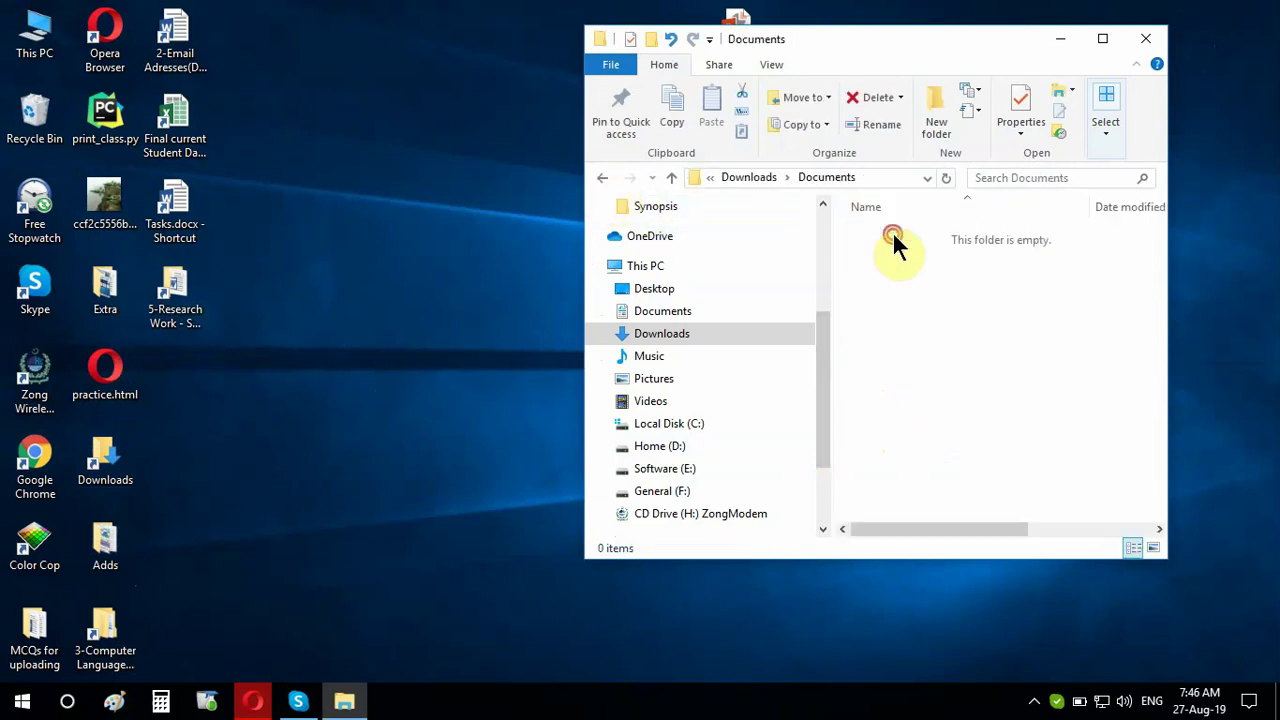
{"action": "left_click", "coordinate": [605, 177]}
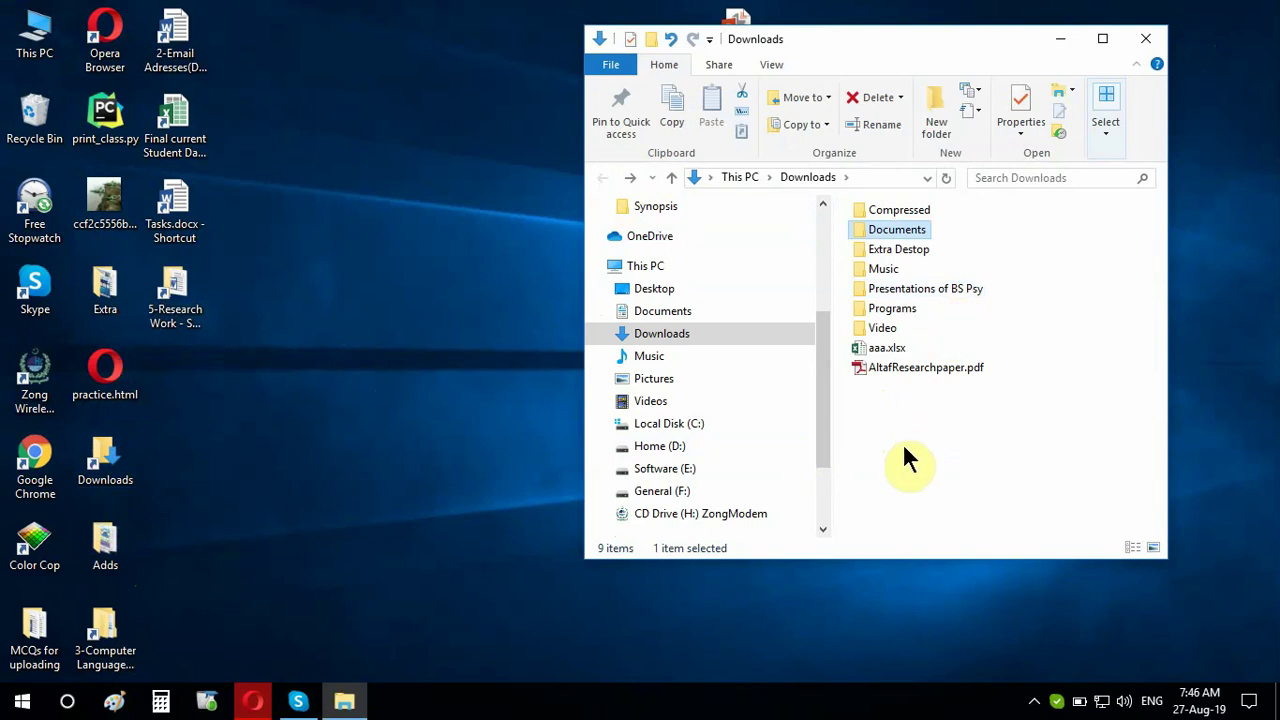
{"action": "left_click", "coordinate": [1145, 38]}
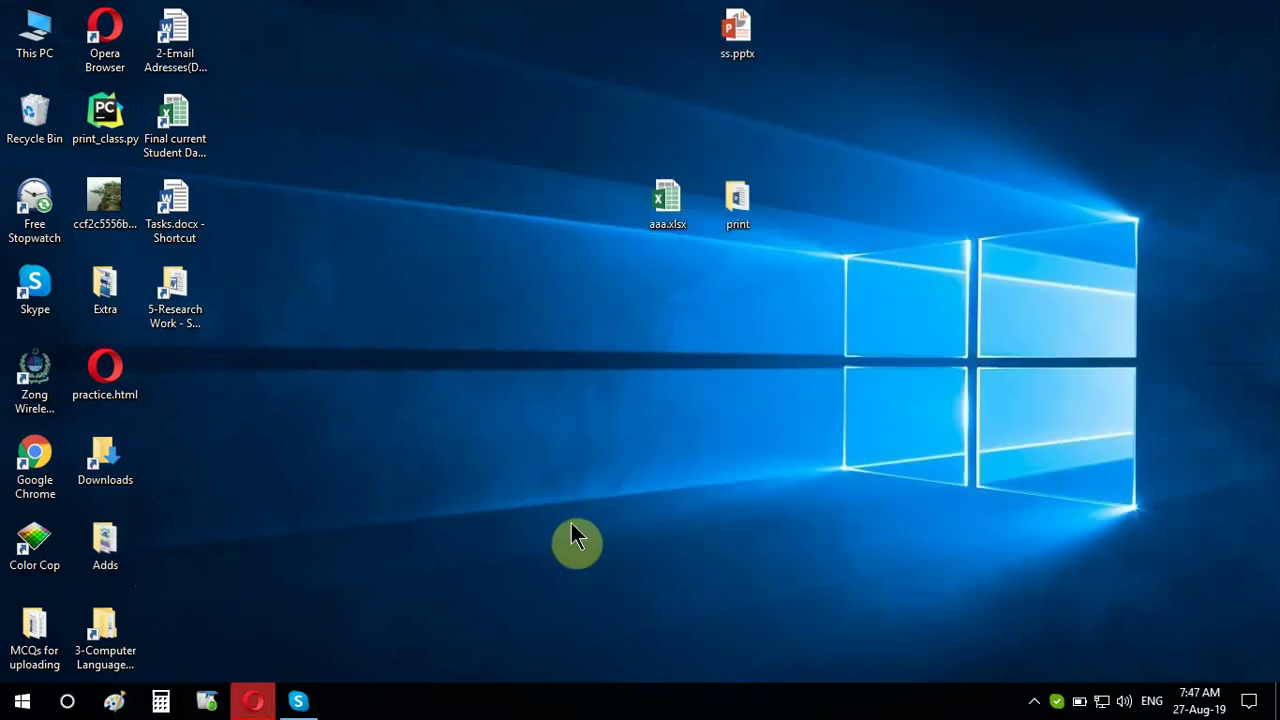
Step: Return to Google Drive in Opera and download the print folder again
{"action": "left_click", "coordinate": [737, 215]}
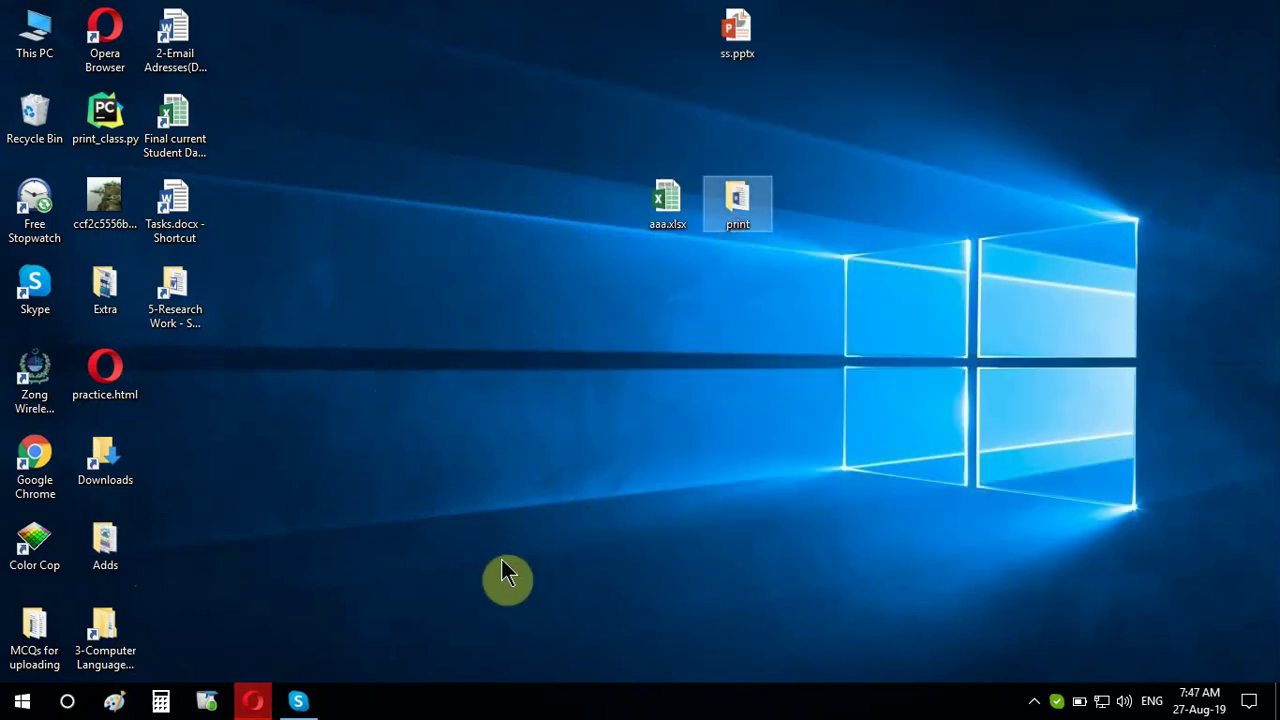
{"action": "left_click", "coordinate": [253, 701]}
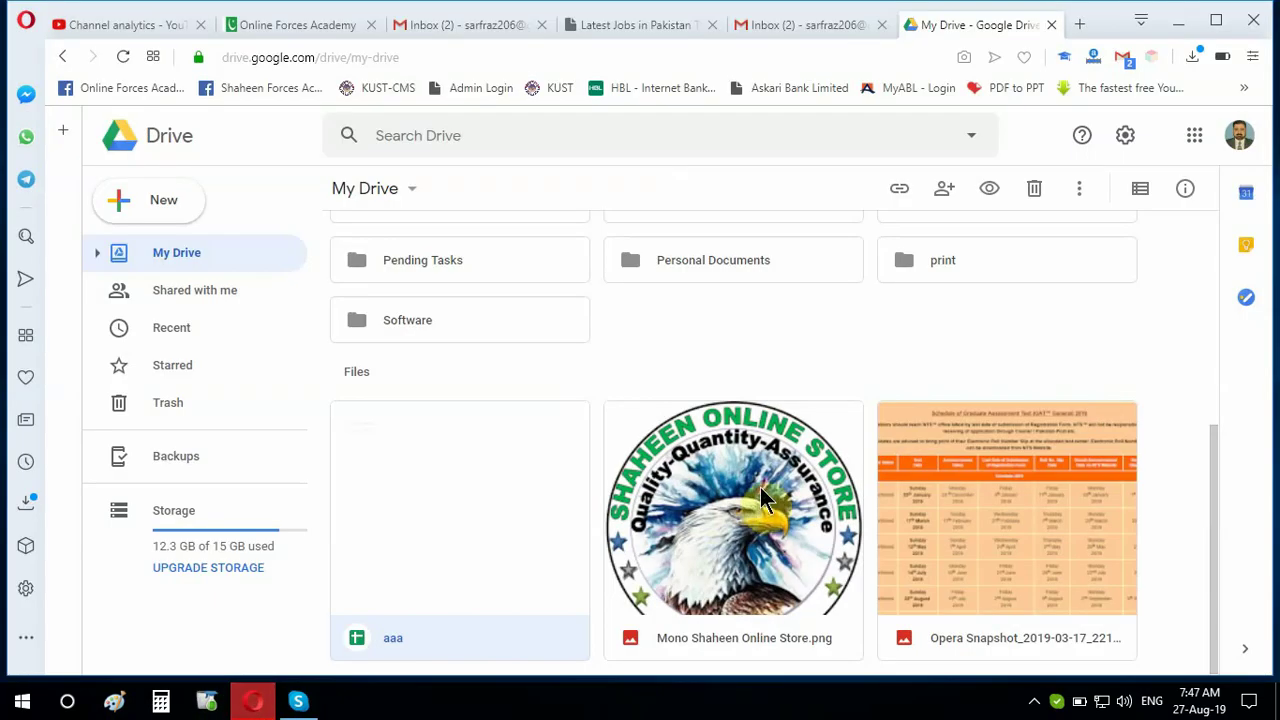
{"action": "right_click", "coordinate": [920, 270]}
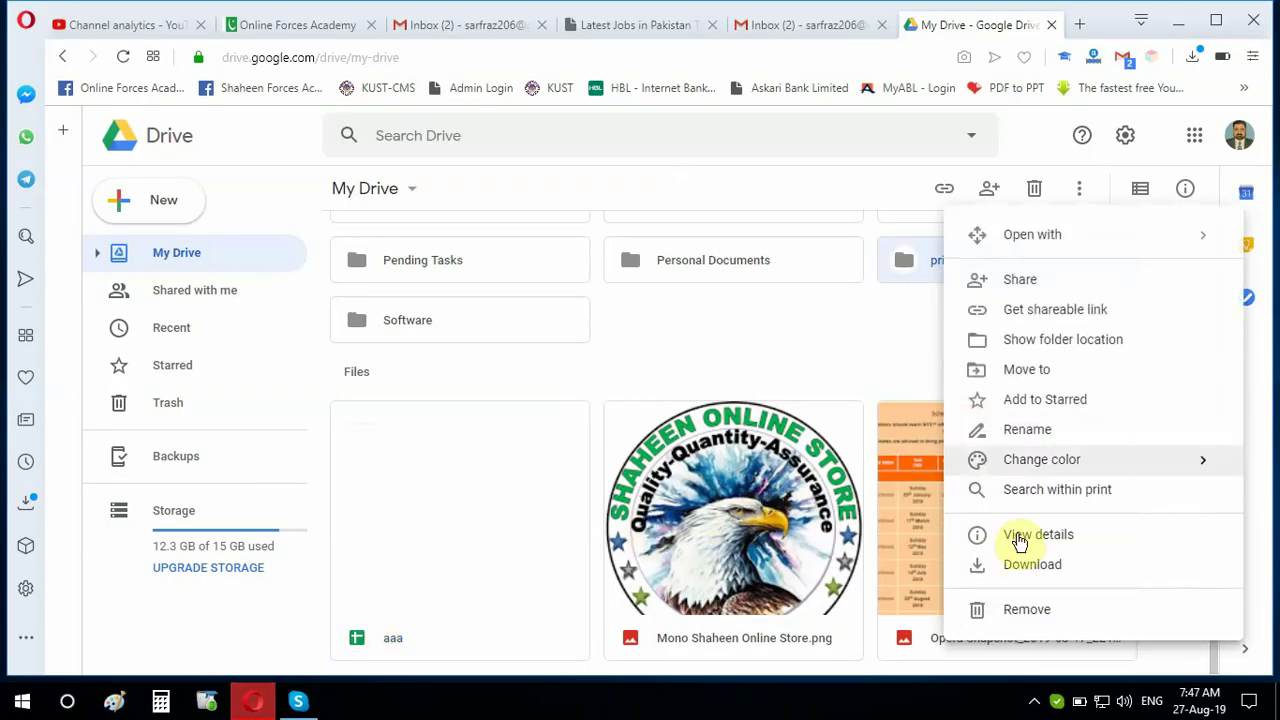
{"action": "left_click", "coordinate": [1034, 568]}
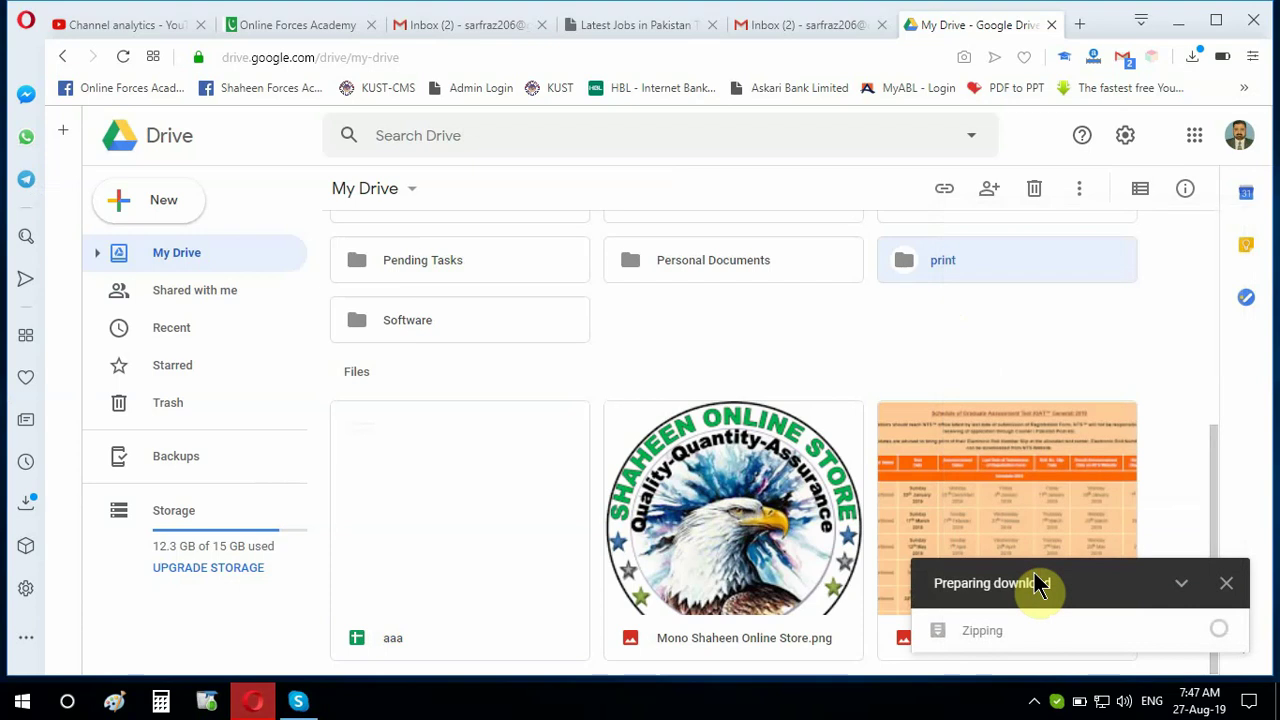
{"action": "left_click", "coordinate": [1183, 588]}
{"action": "left_click", "coordinate": [1178, 632]}
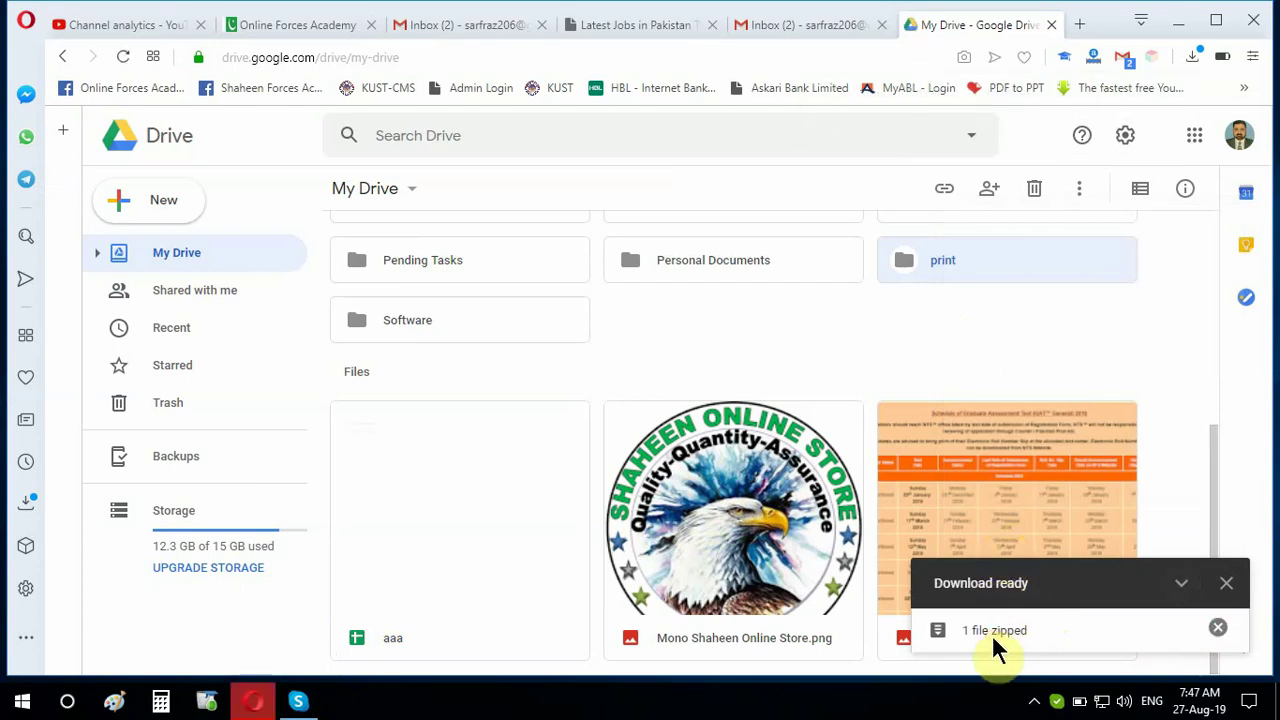
Step: Move the downloaded print zip file from the Downloads folder to the desktop and close the folder window
{"action": "left_click", "coordinate": [1179, 22]}
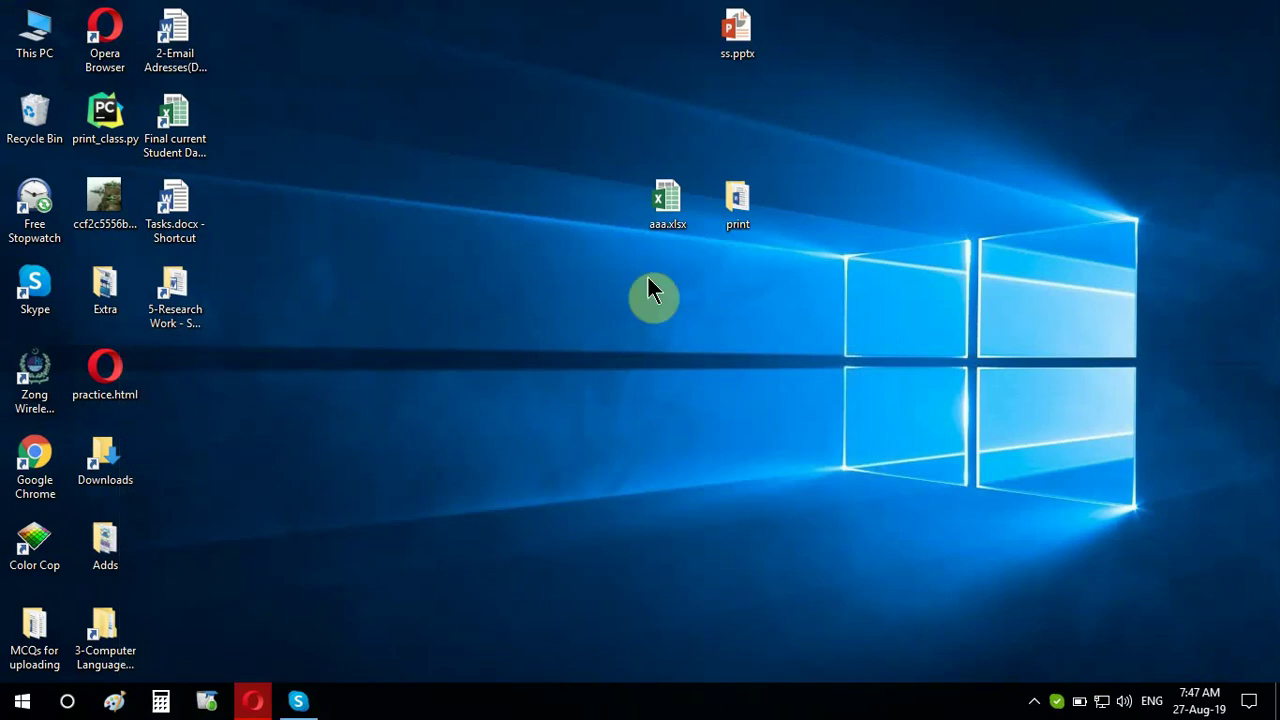
{"action": "double_click", "coordinate": [105, 462]}
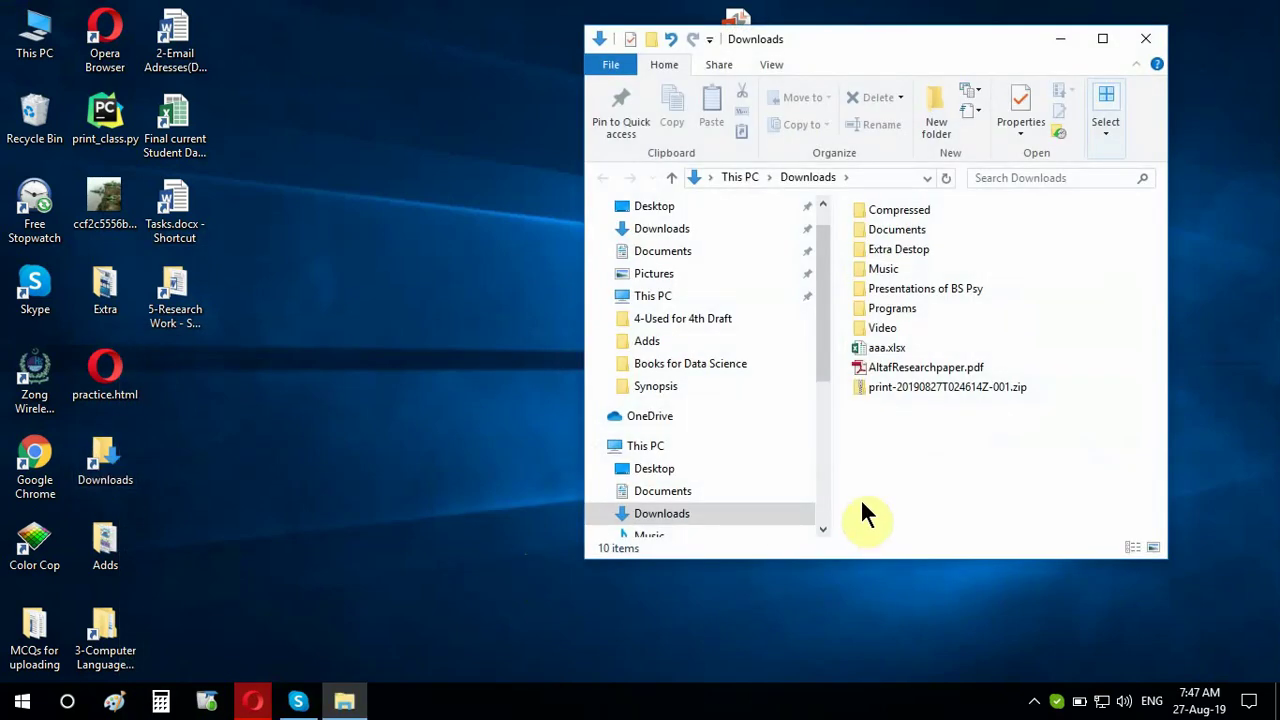
{"action": "left_click", "coordinate": [897, 390]}
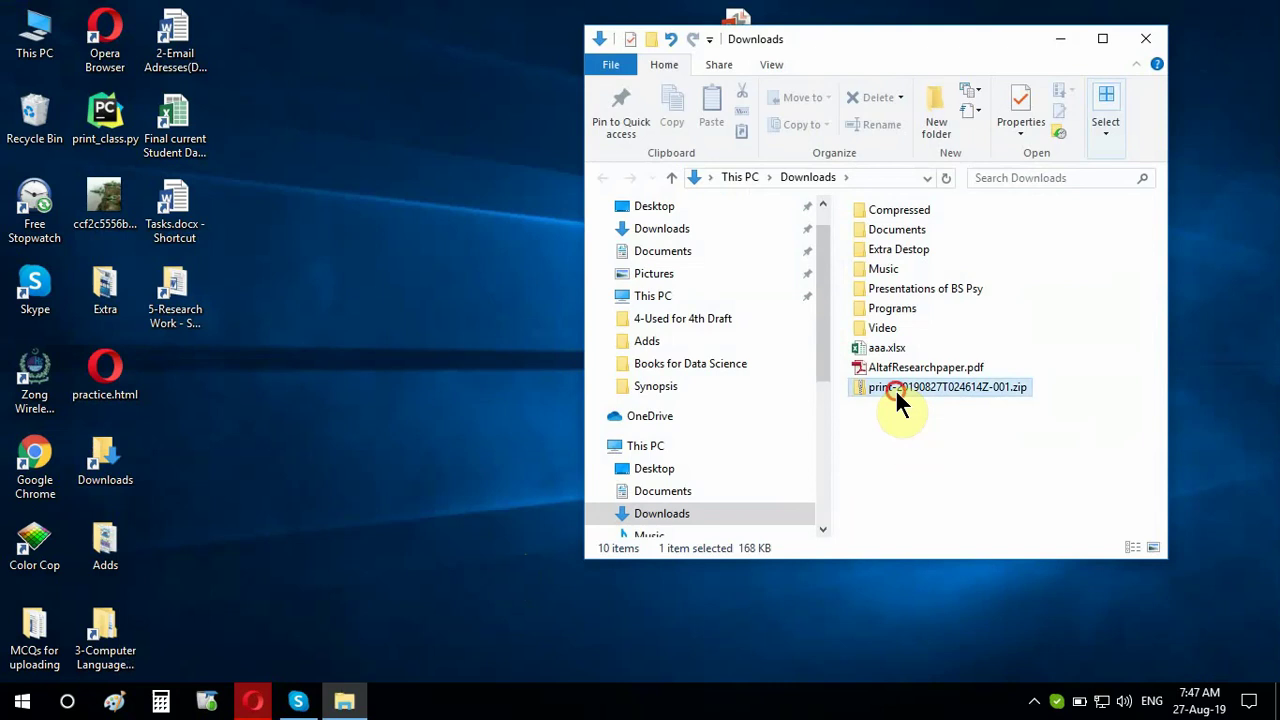
{"action": "left_click_drag", "start_coordinate": [897, 383], "coordinate": [457, 263]}
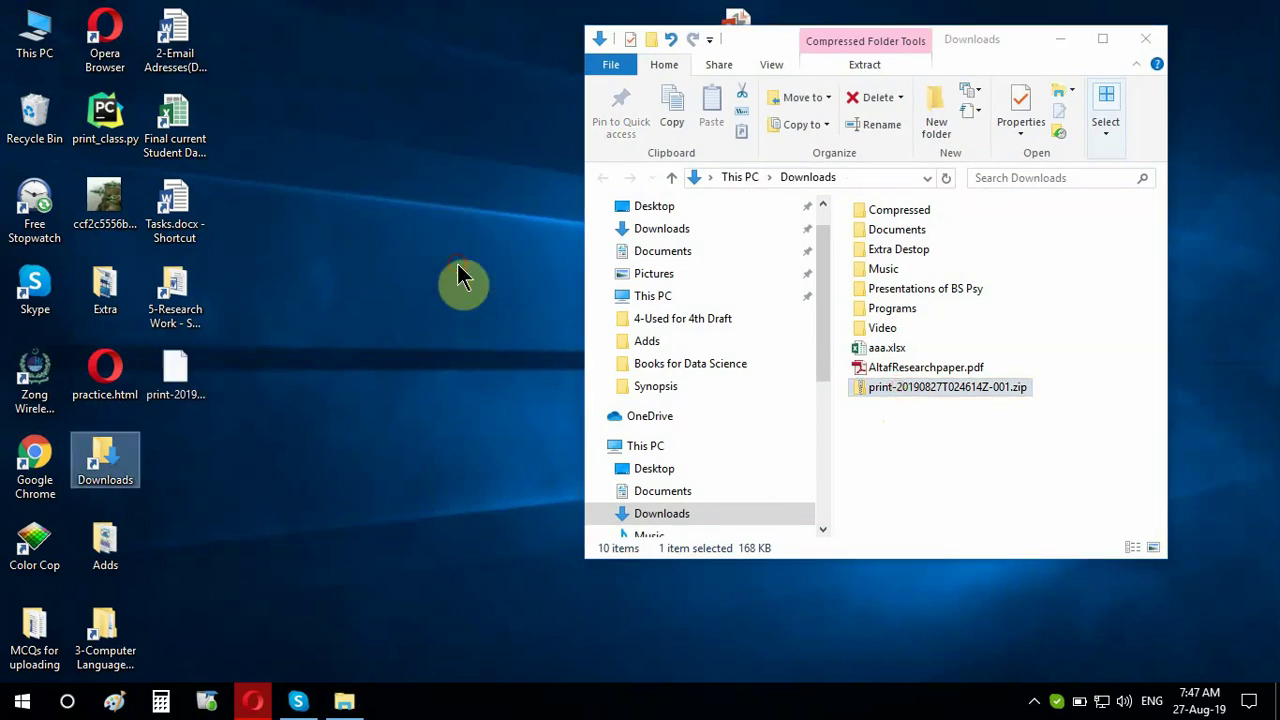
{"action": "left_click", "coordinate": [1140, 45]}
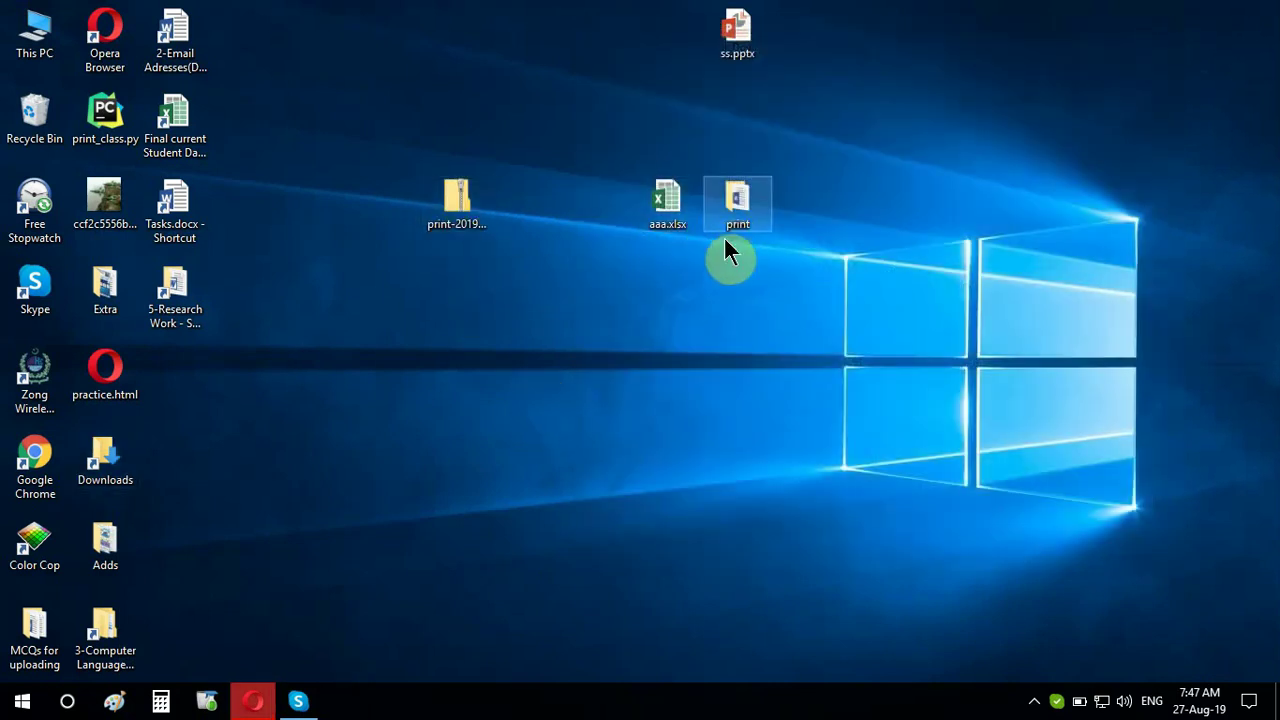
Step: Extract the downloaded print zip file on the desktop into the default destination folder
{"action": "right_click", "coordinate": [455, 215]}
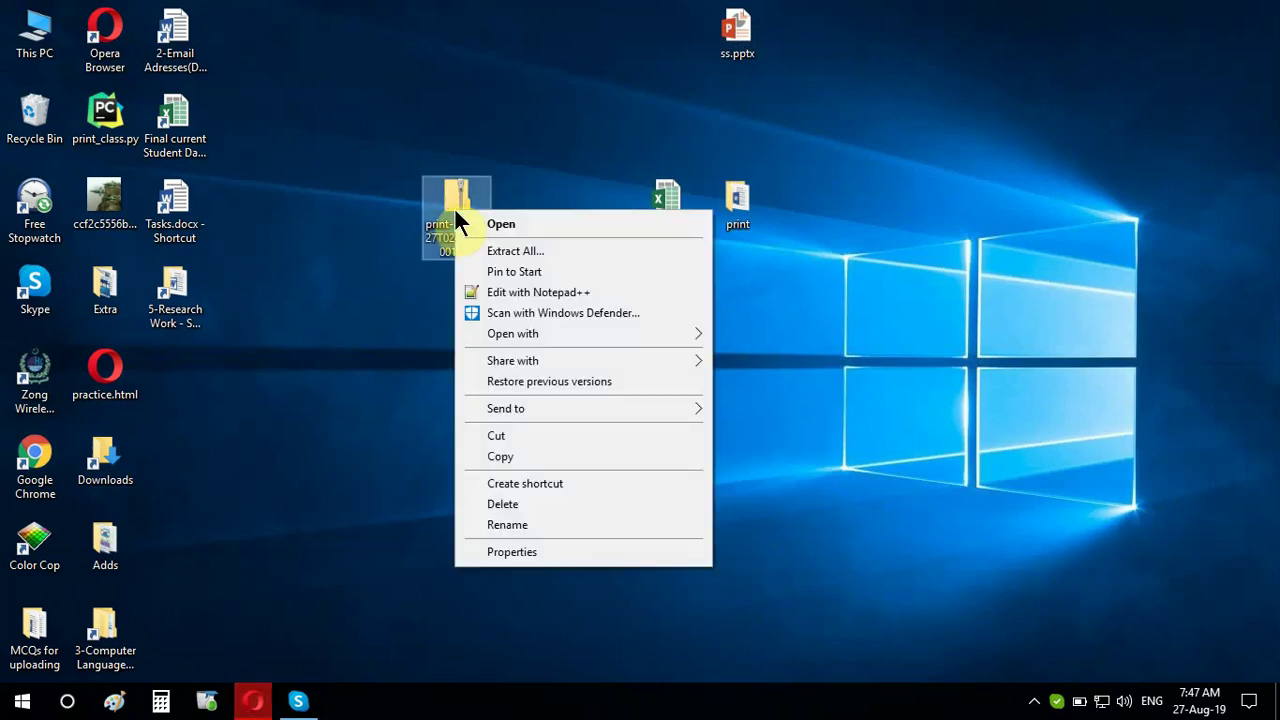
{"action": "left_click", "coordinate": [576, 252]}
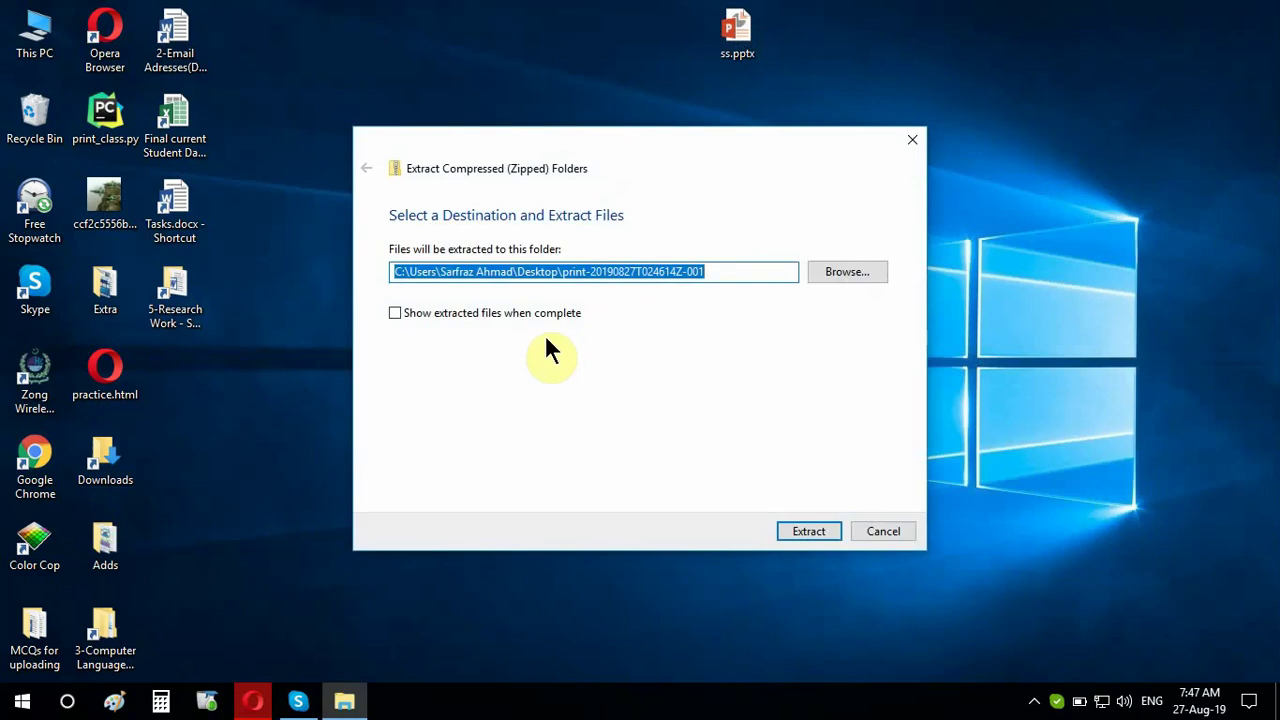
{"action": "left_click", "coordinate": [797, 526]}
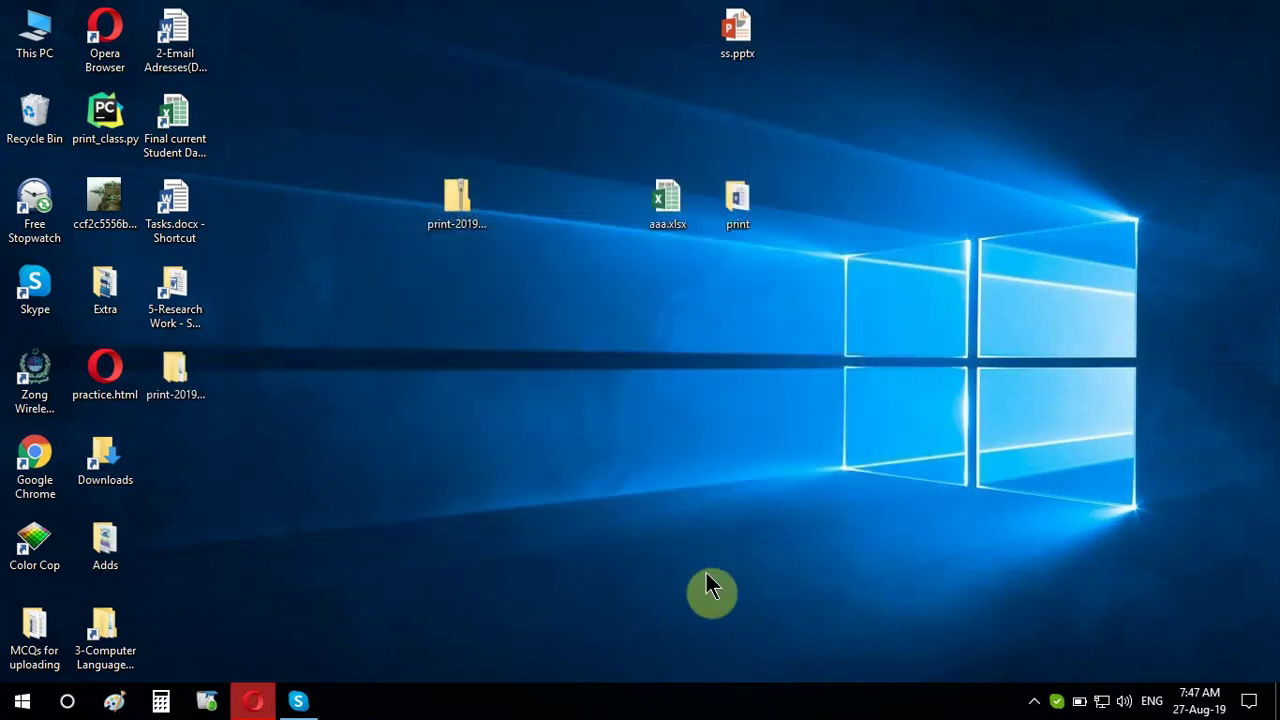
Step: Move the extracted folder to just below the print zip file and put the zip file in the Recycle Bin
{"action": "left_click_drag", "start_coordinate": [180, 391], "coordinate": [462, 300]}
{"action": "left_click", "coordinate": [525, 370]}
{"action": "left_click_drag", "start_coordinate": [464, 203], "coordinate": [40, 112]}
Step: Open the extracted folder and move its print folder to the desktop, replacing the existing aa.docx
{"action": "left_click", "coordinate": [460, 295]}
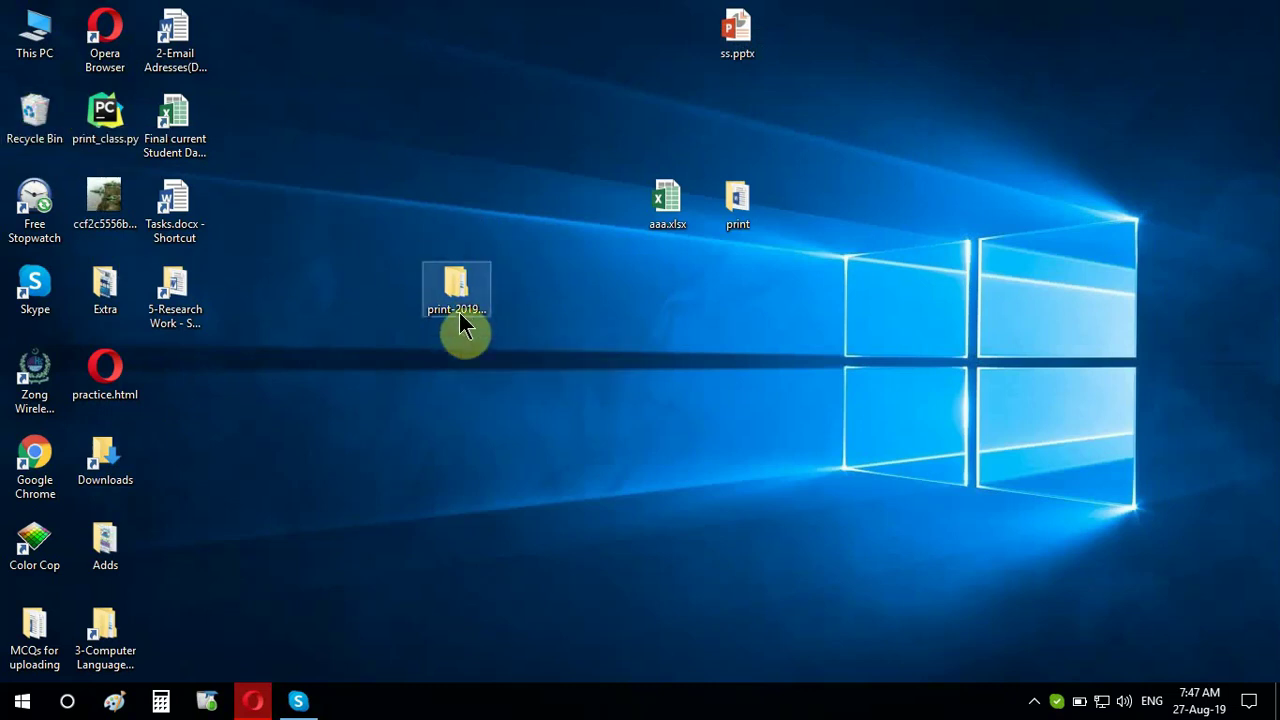
{"action": "double_click", "coordinate": [459, 294]}
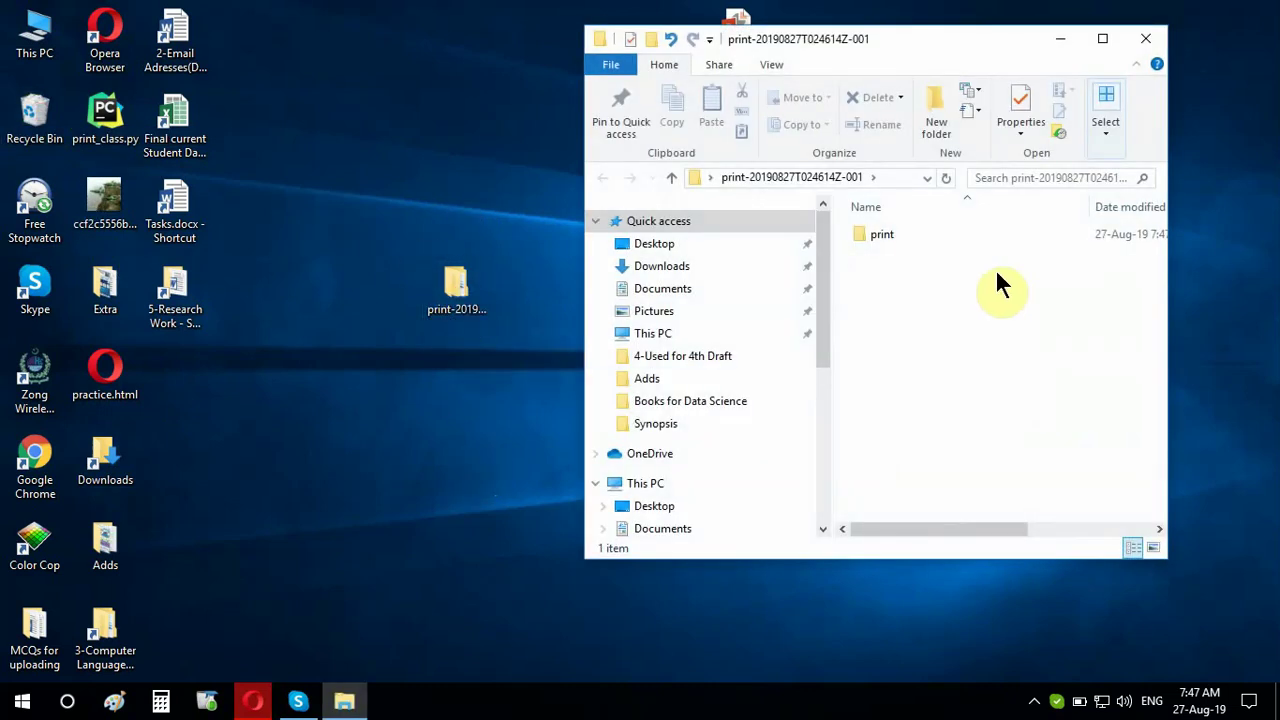
{"action": "left_click_drag", "start_coordinate": [894, 234], "coordinate": [495, 172]}
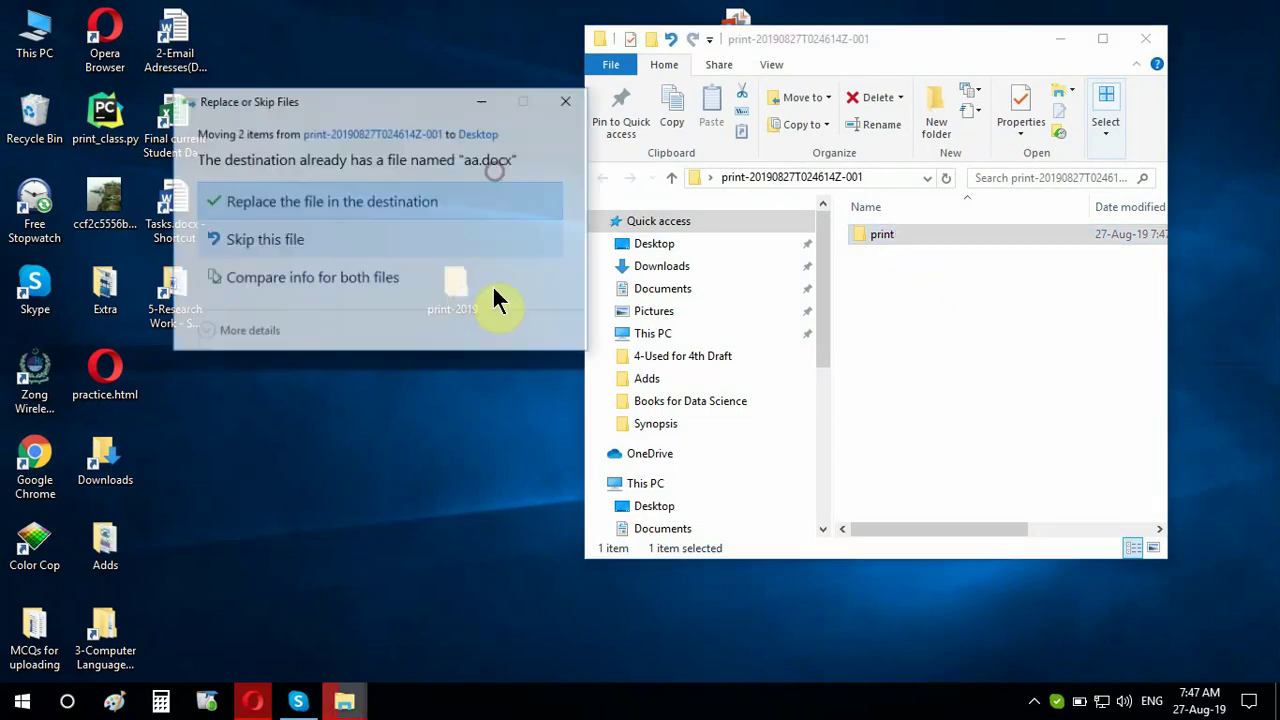
{"action": "left_click", "coordinate": [383, 201]}
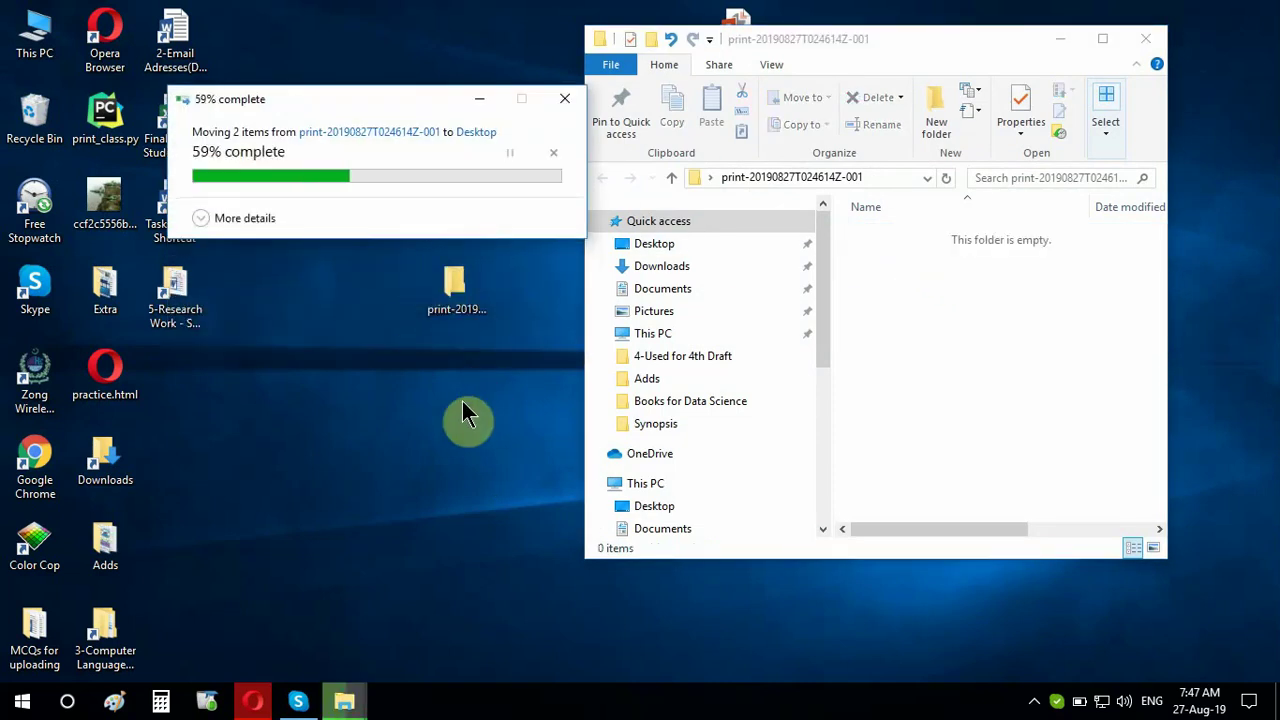
Step: Delete the empty extracted folder, close its window, and place the print folder beside aaa.xlsx on the desktop
{"action": "right_click", "coordinate": [477, 300]}
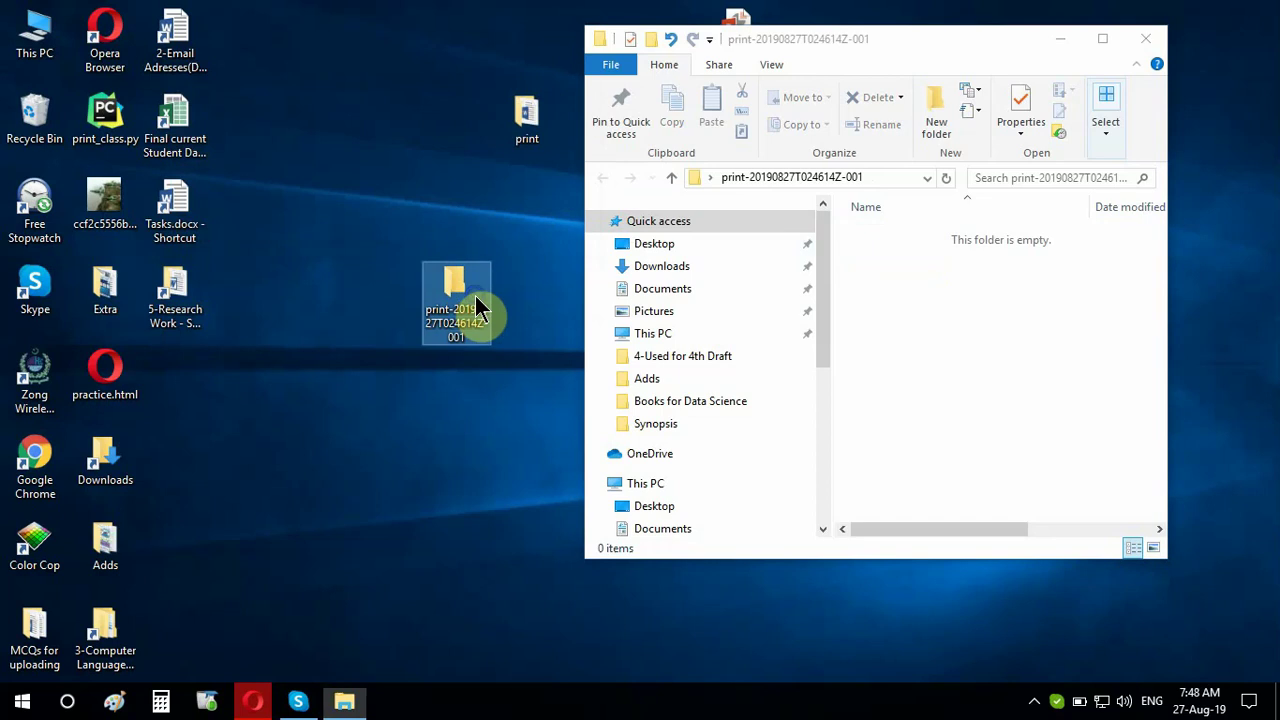
{"action": "left_click", "coordinate": [523, 604]}
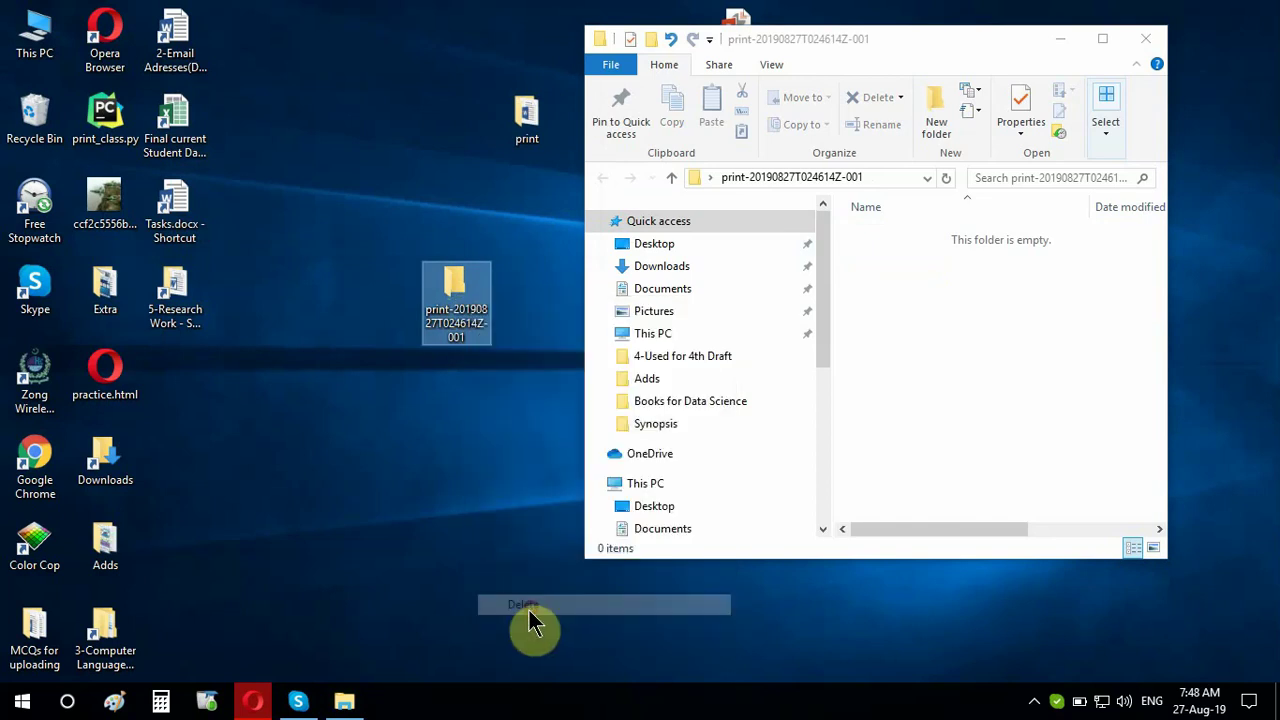
{"action": "left_click", "coordinate": [1144, 42]}
{"action": "left_click_drag", "start_coordinate": [528, 125], "coordinate": [722, 207]}
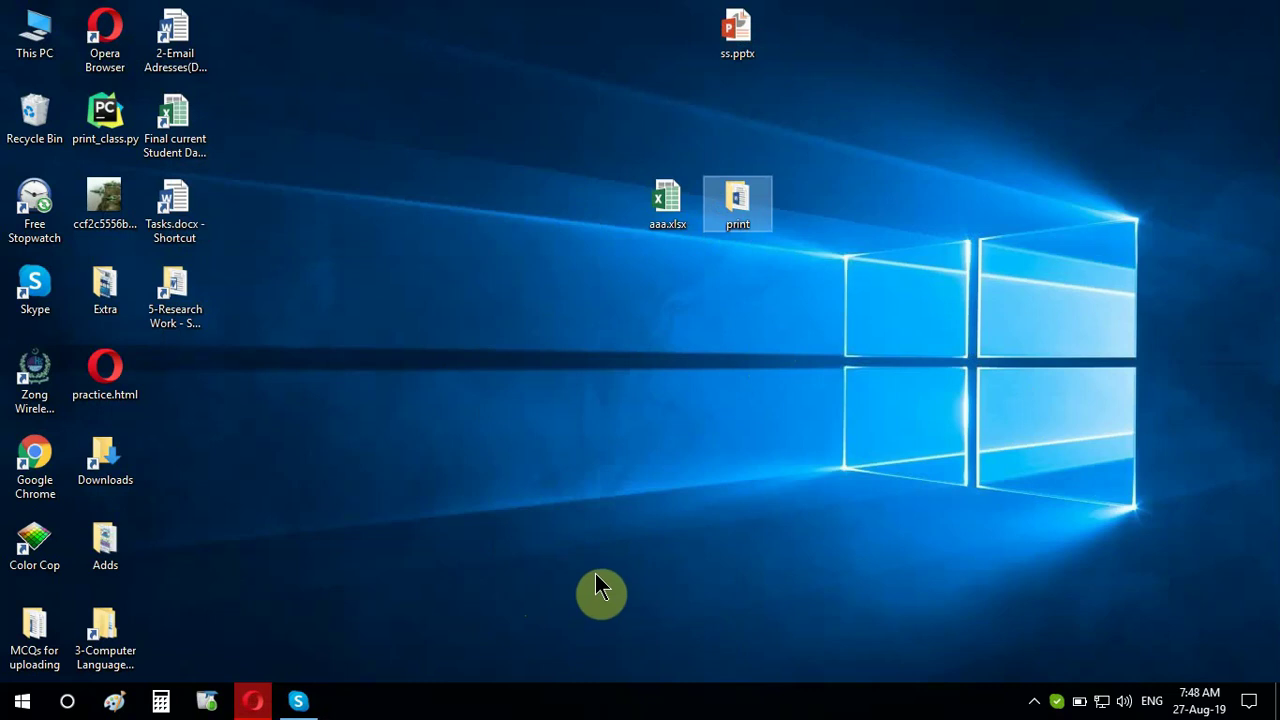
Step: Switch to Google Drive in Opera and remove the aaa spreadsheet and the print folder from My Drive
{"action": "left_click", "coordinate": [254, 702]}
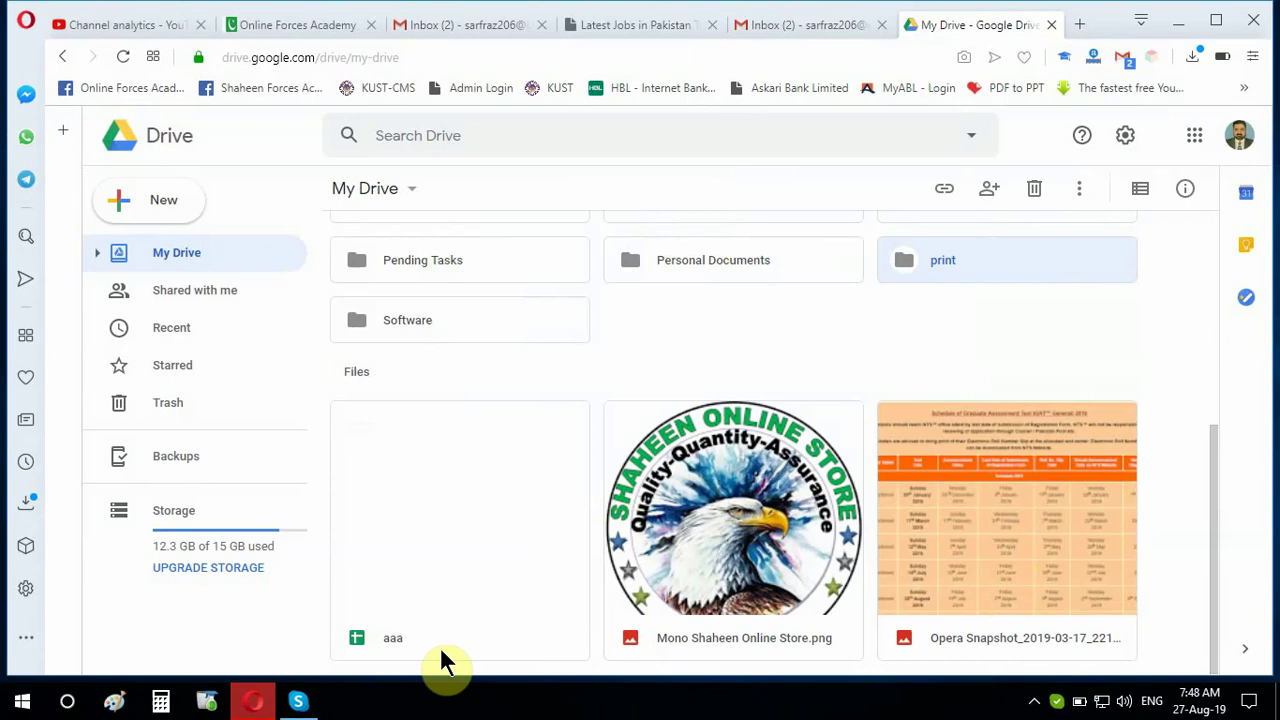
{"action": "right_click", "coordinate": [457, 538]}
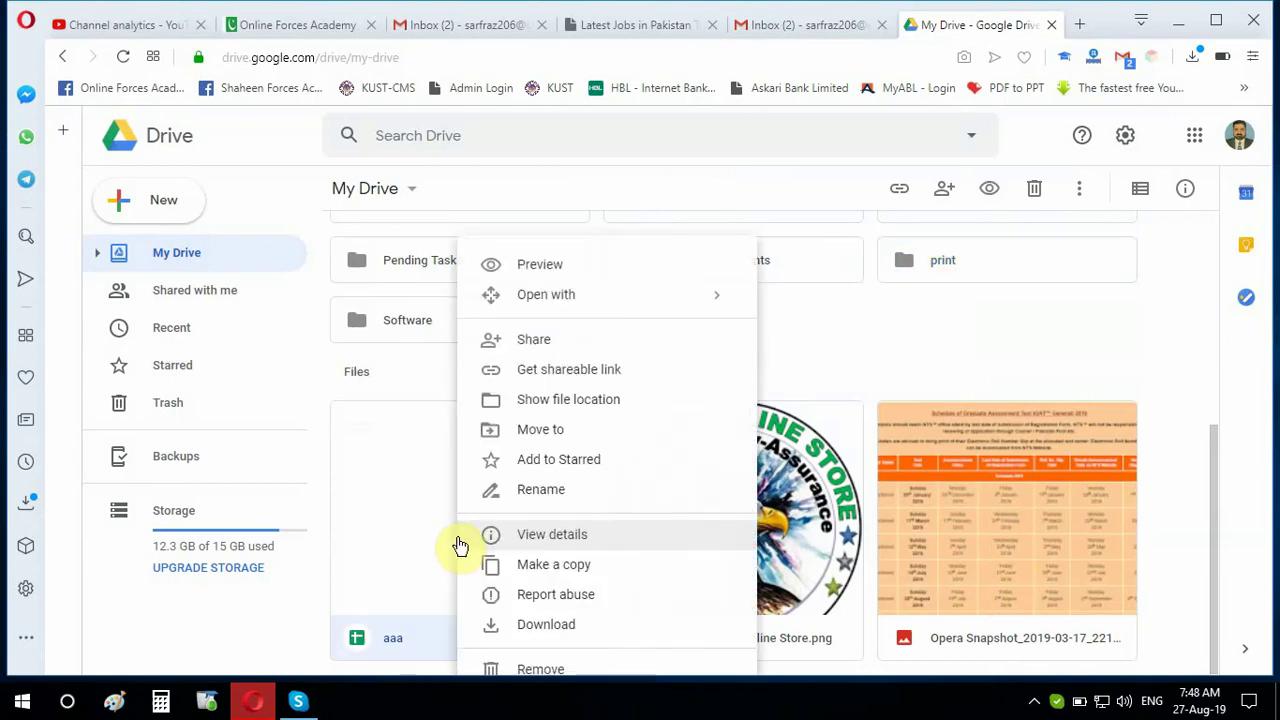
{"action": "left_click", "coordinate": [562, 668]}
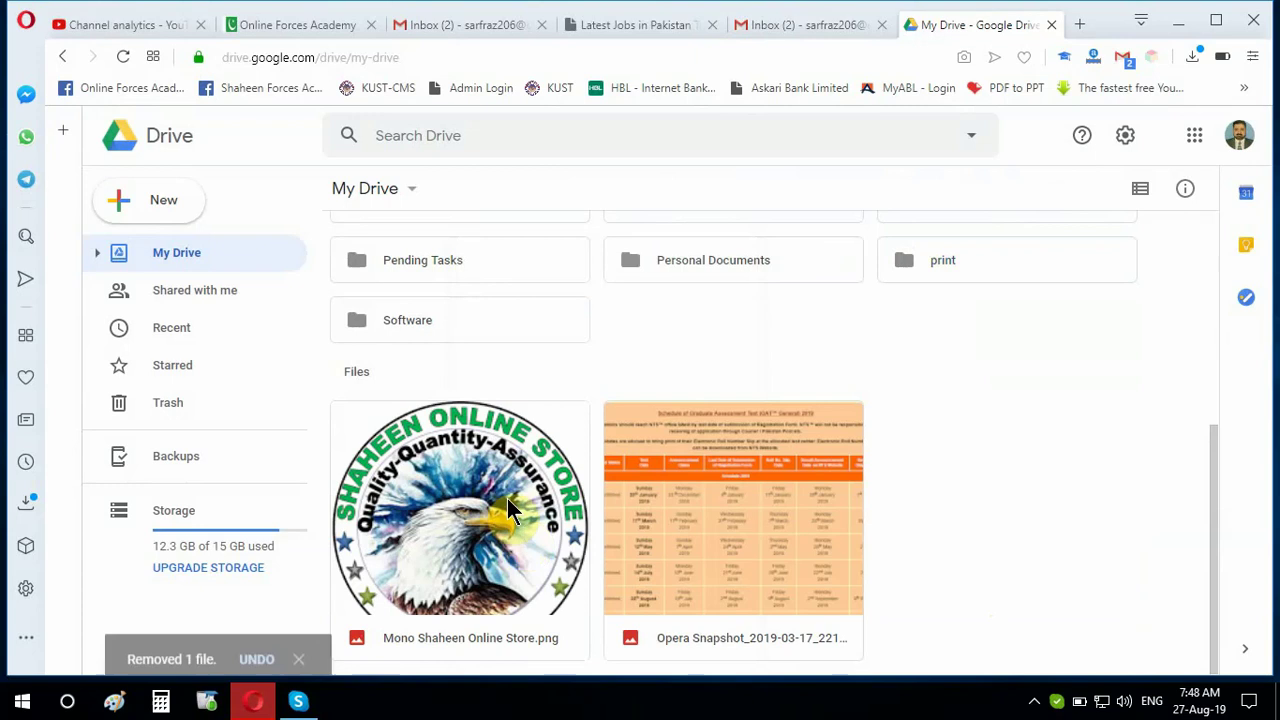
{"action": "right_click", "coordinate": [947, 261]}
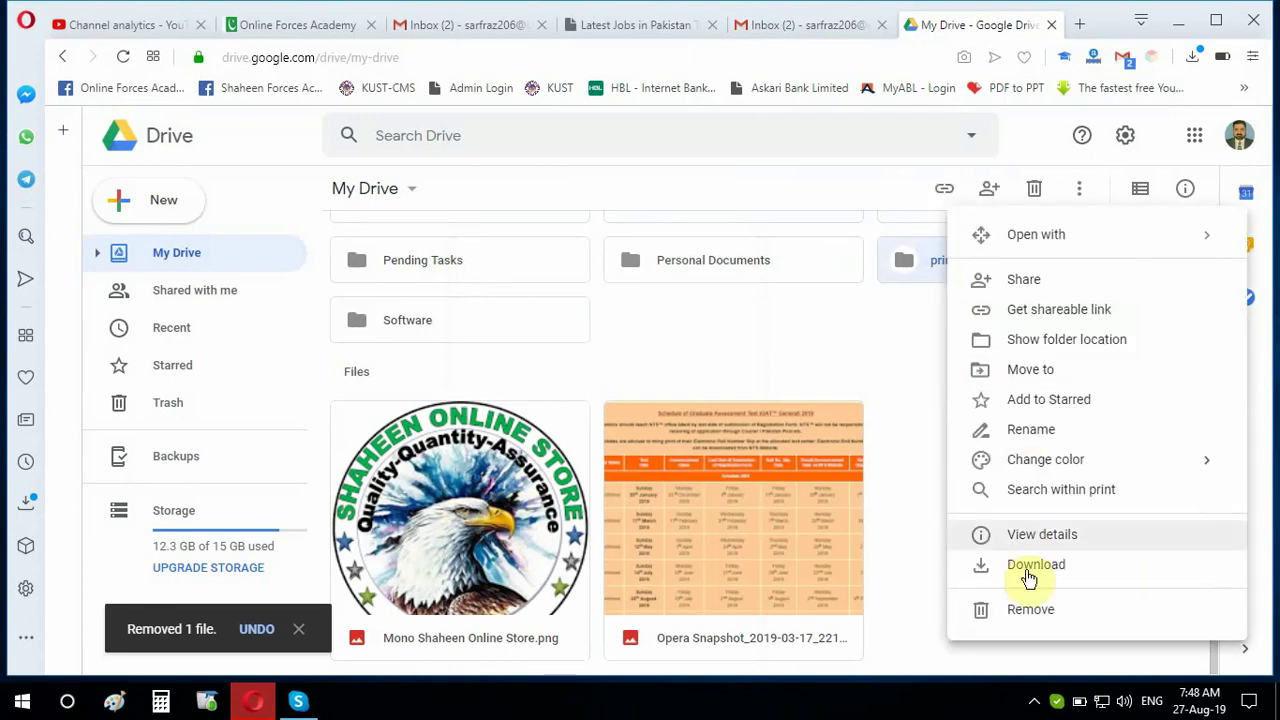
{"action": "left_click", "coordinate": [1025, 611]}
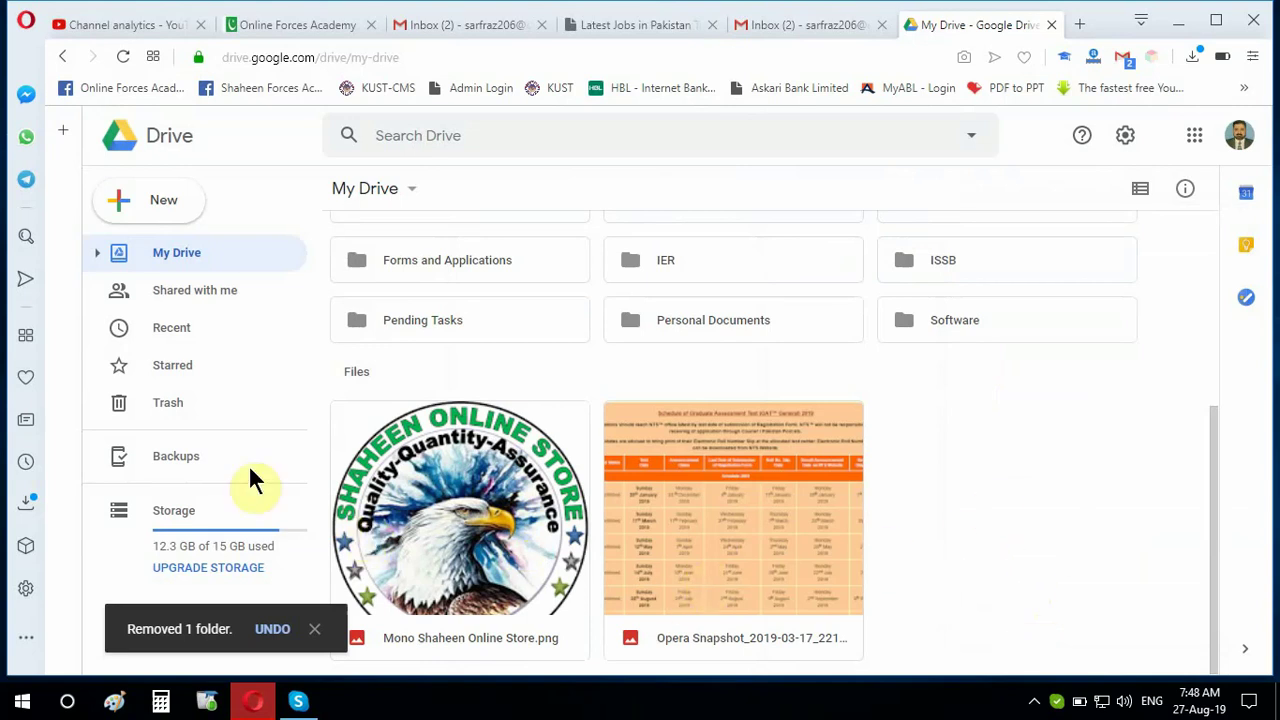
Step: Review the files in Google Drive's Trash and permanently delete them all by emptying it
{"action": "left_click", "coordinate": [187, 414]}
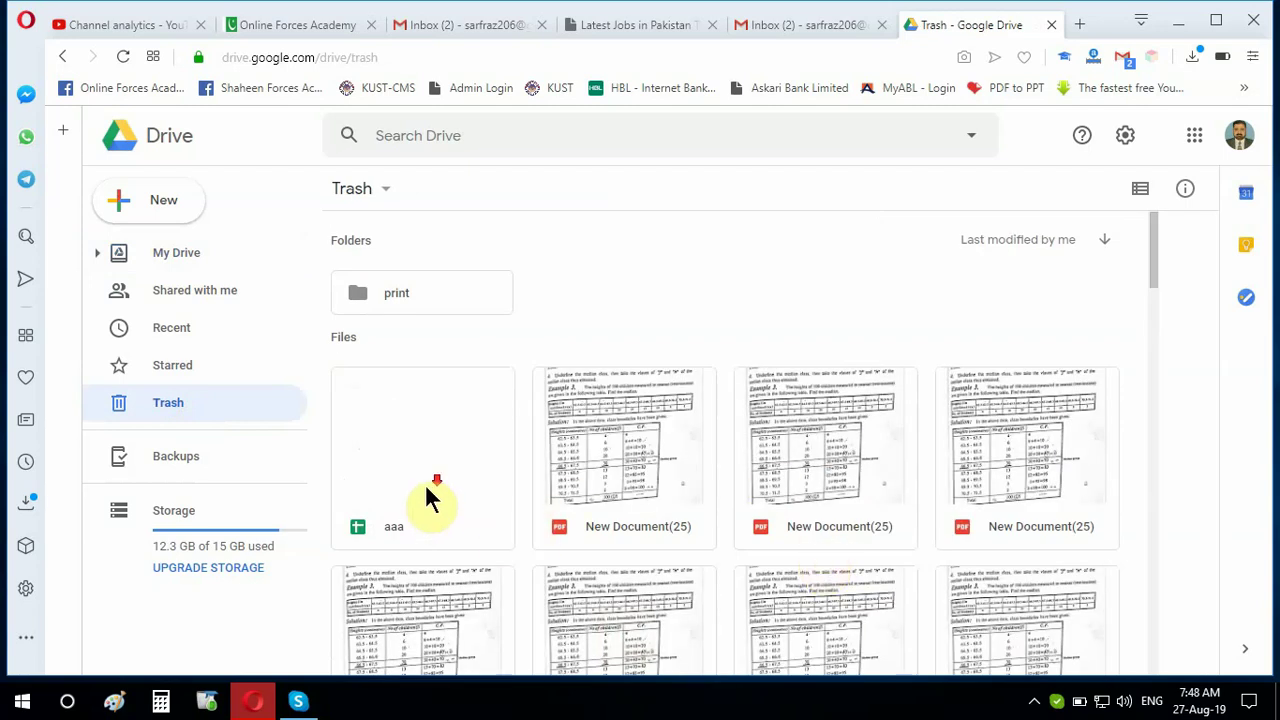
{"action": "scroll", "coordinate": [425, 490], "scroll_direction": "down", "scroll_amount": 2}
{"action": "scroll", "coordinate": [425, 483], "scroll_direction": "up", "scroll_amount": 3}
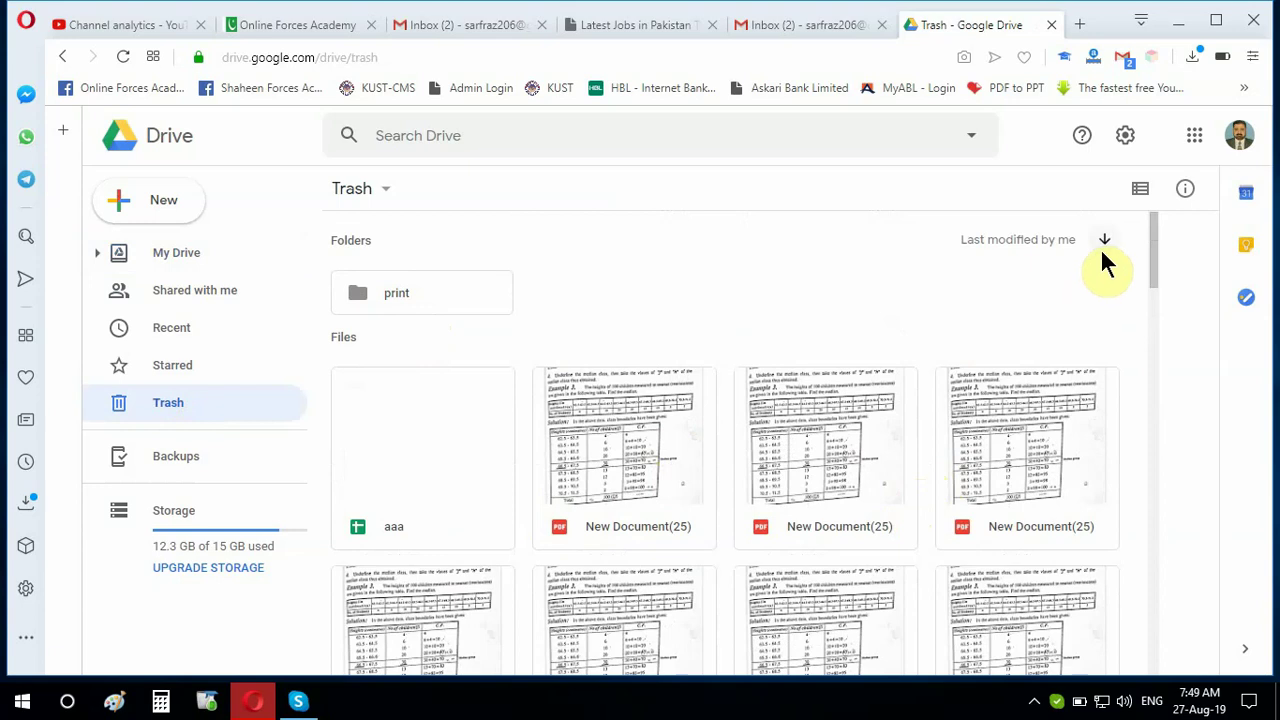
{"action": "left_click", "coordinate": [388, 197]}
{"action": "left_click", "coordinate": [416, 242]}
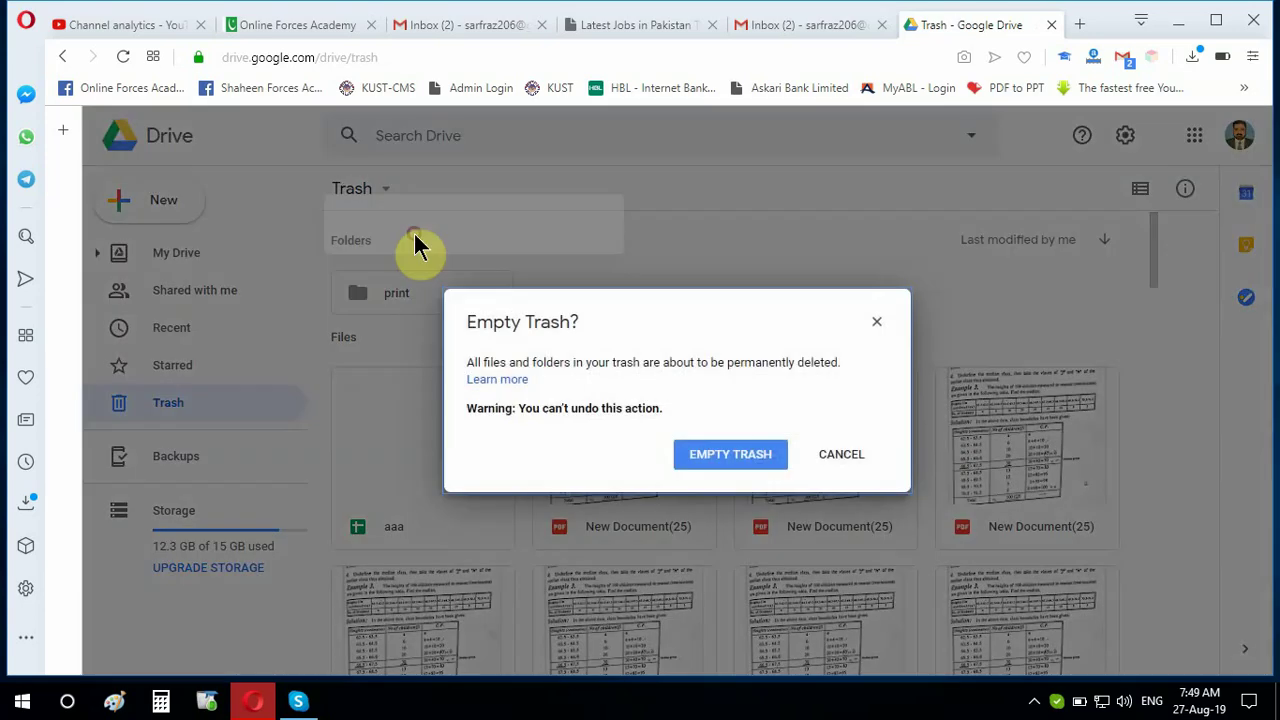
{"action": "left_click", "coordinate": [729, 456]}
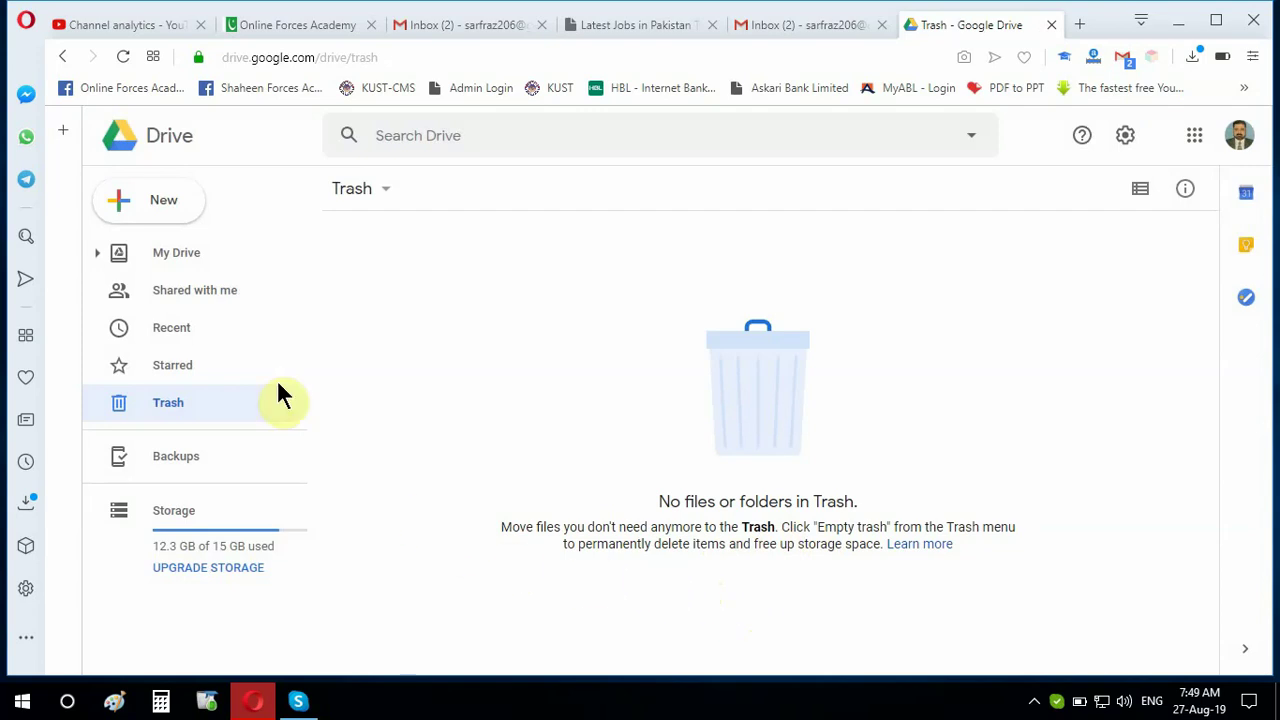
Step: Return to My Drive, review its folders, files and creation and upload options, and minimize the browser
{"action": "left_click", "coordinate": [187, 263]}
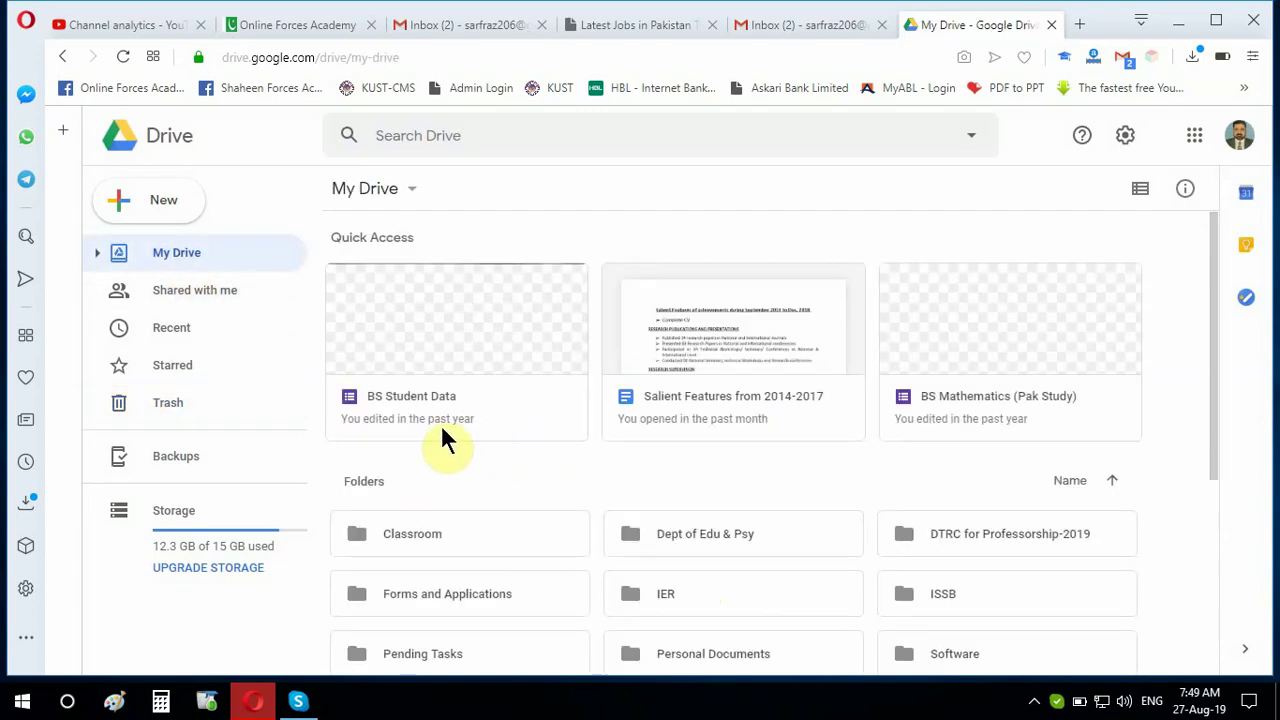
{"action": "scroll", "coordinate": [443, 432], "scroll_direction": "down", "scroll_amount": 1}
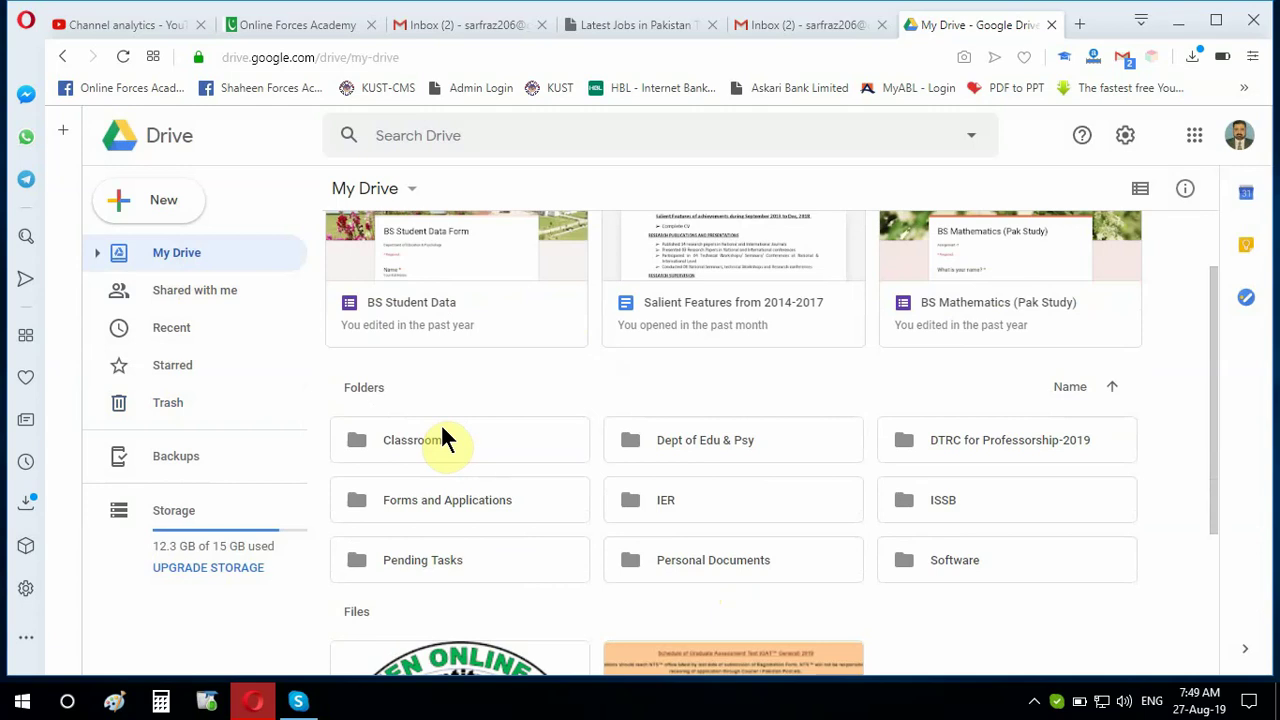
{"action": "scroll", "coordinate": [443, 430], "scroll_direction": "up", "scroll_amount": 1}
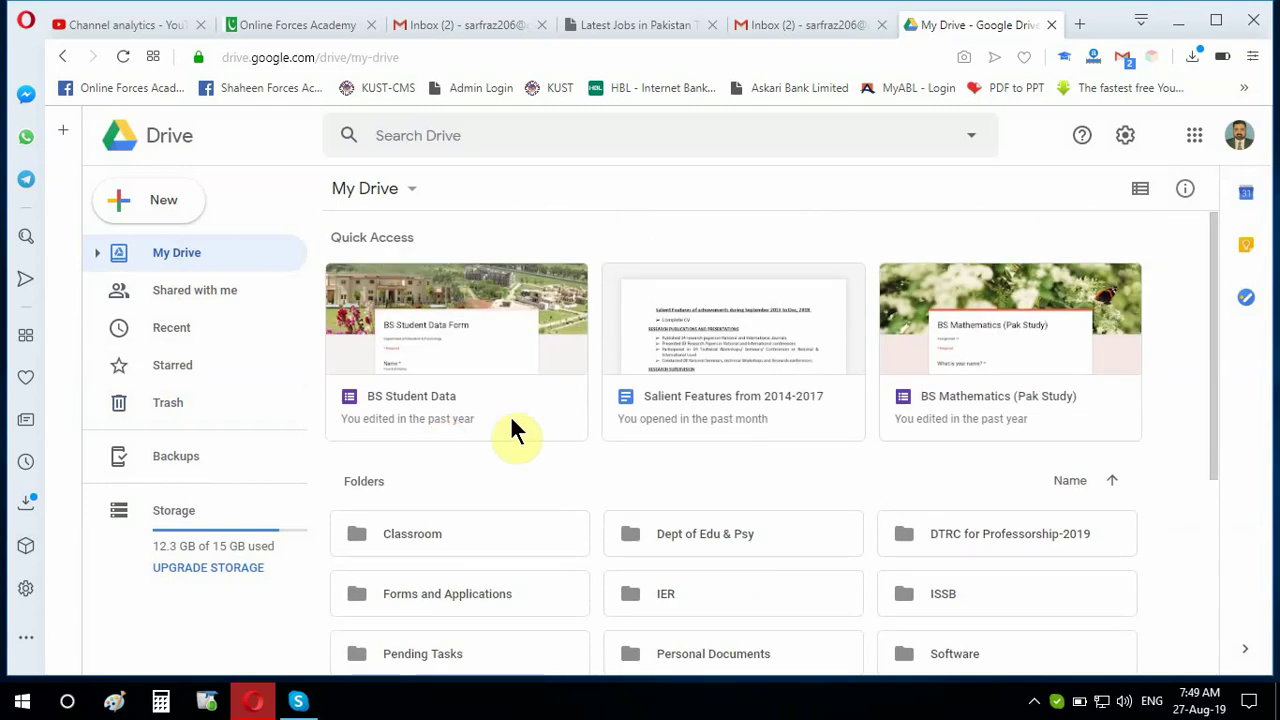
{"action": "scroll", "coordinate": [522, 440], "scroll_direction": "down", "scroll_amount": 2}
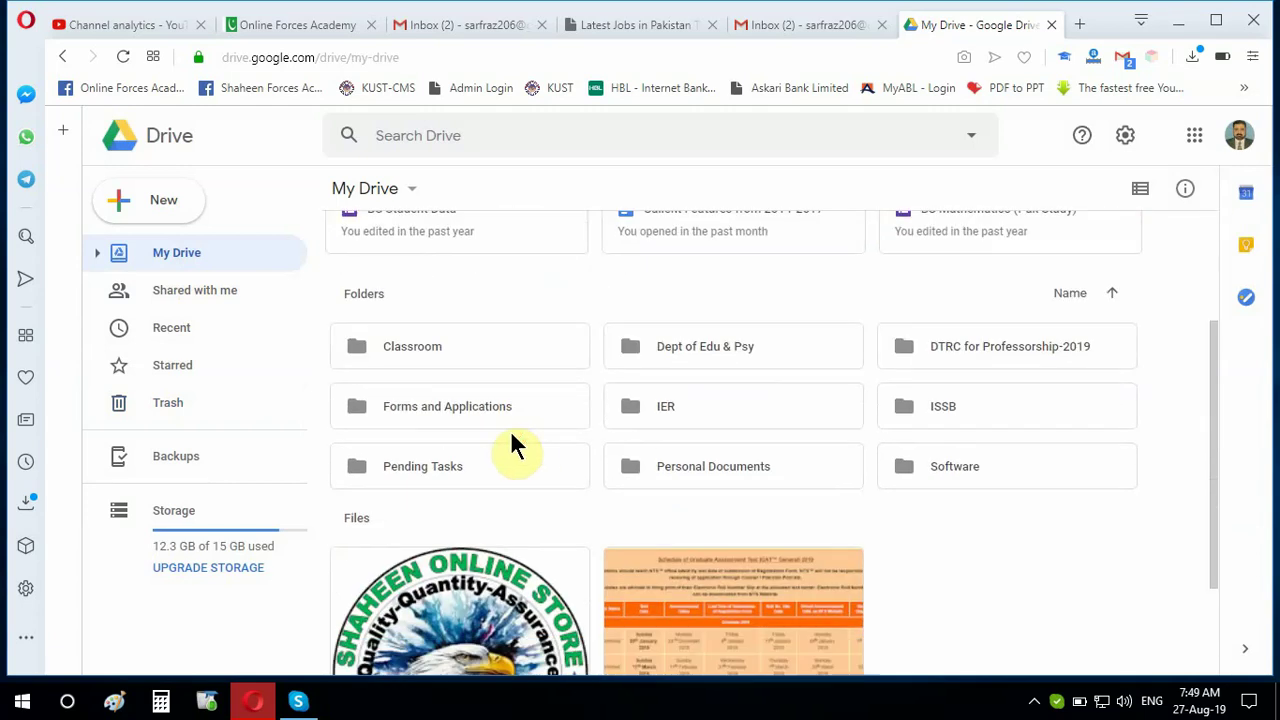
{"action": "left_click", "coordinate": [418, 190]}
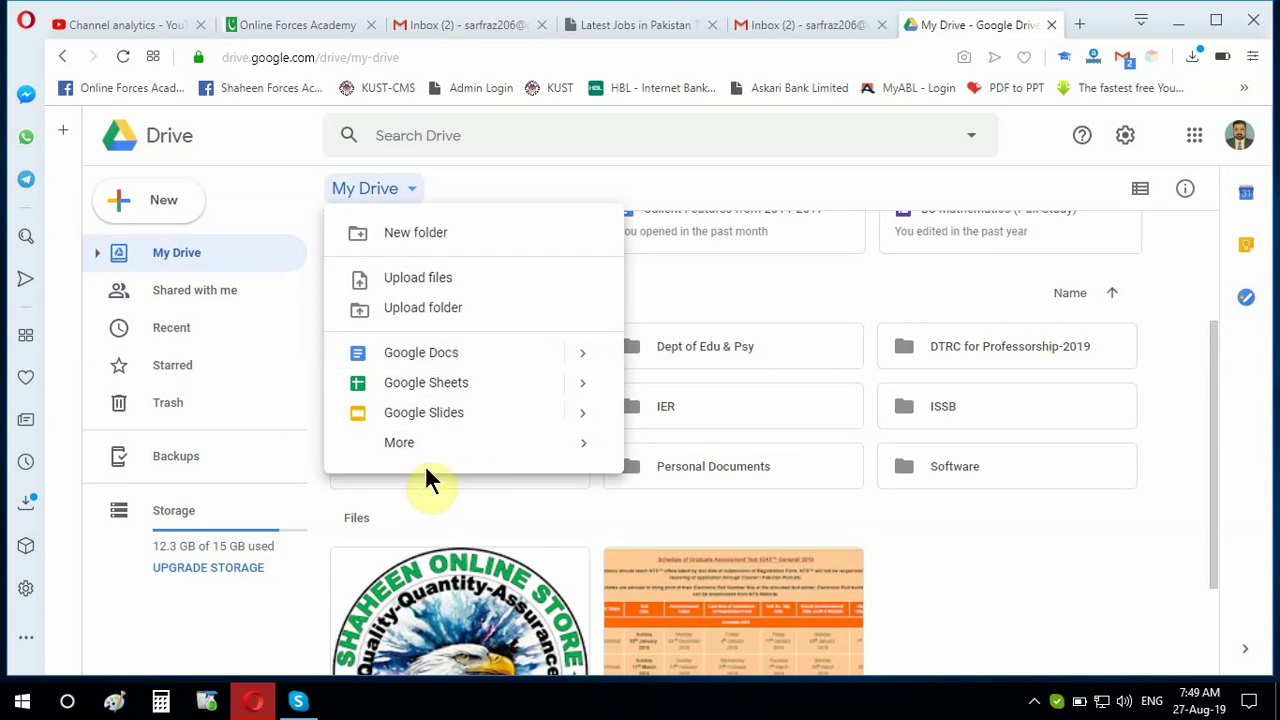
{"action": "left_click", "coordinate": [535, 196]}
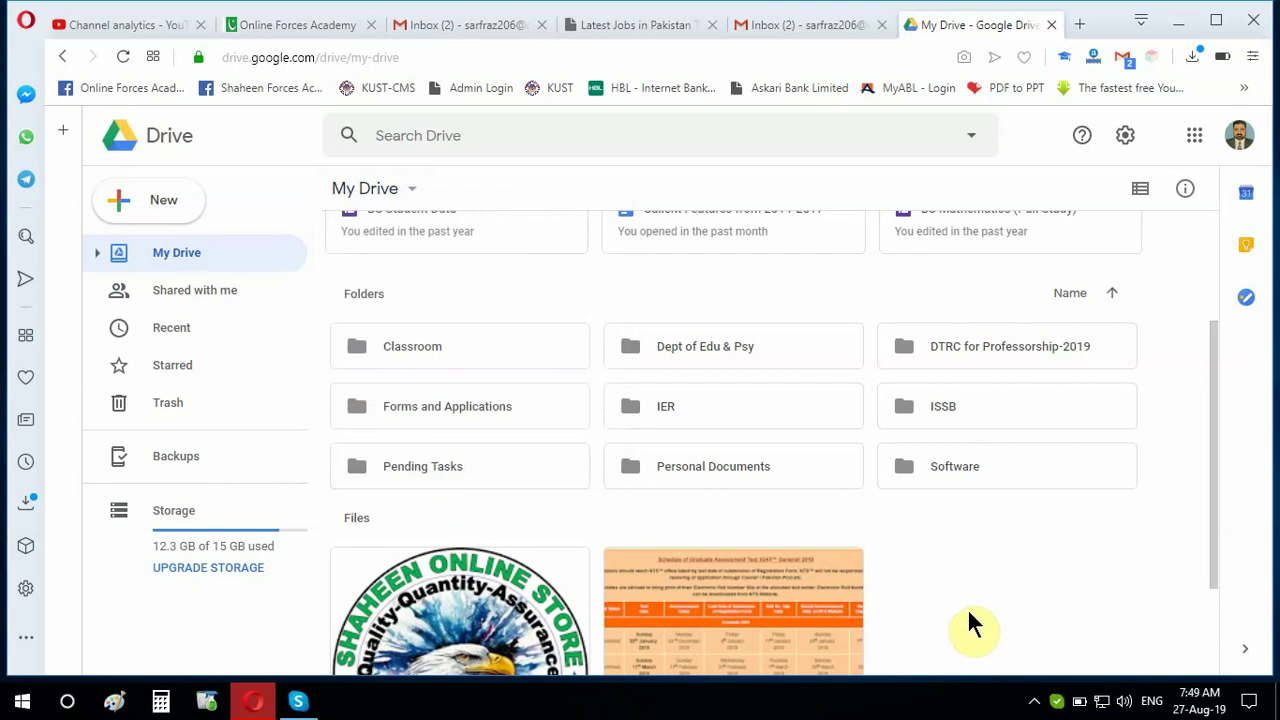
{"action": "left_click", "coordinate": [1180, 21]}
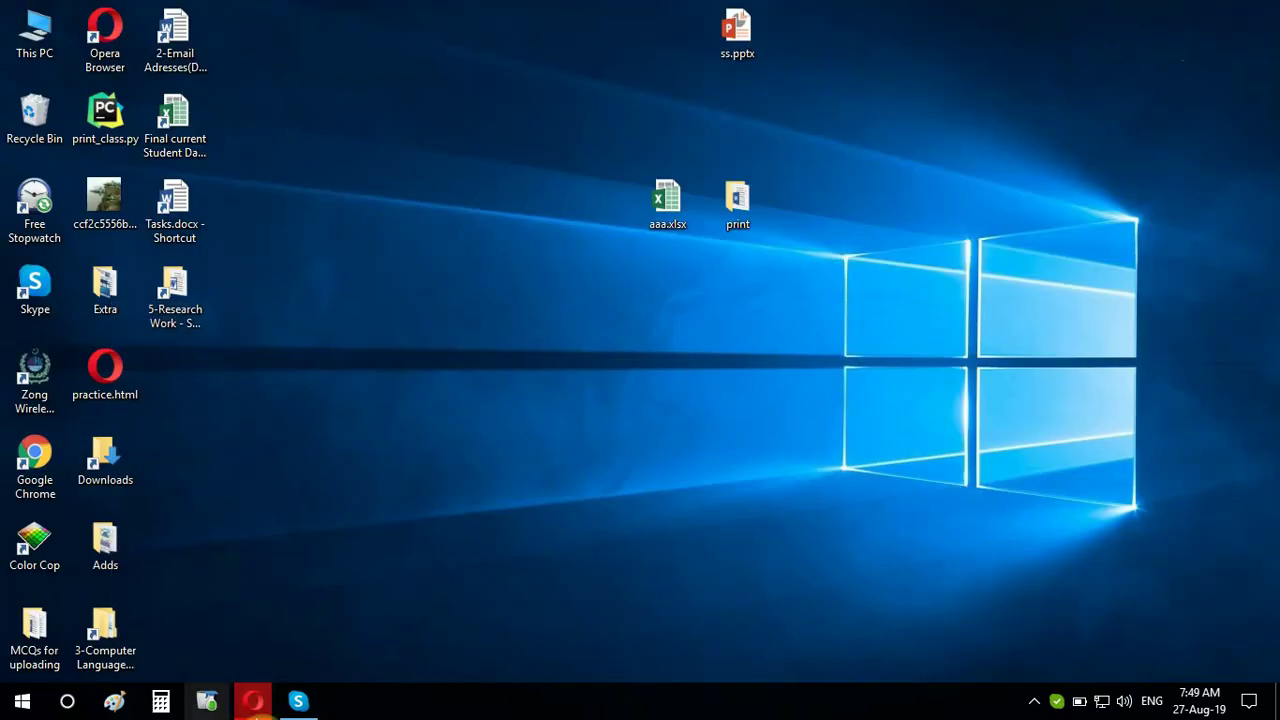
{"action": "left_click", "coordinate": [1034, 701]}
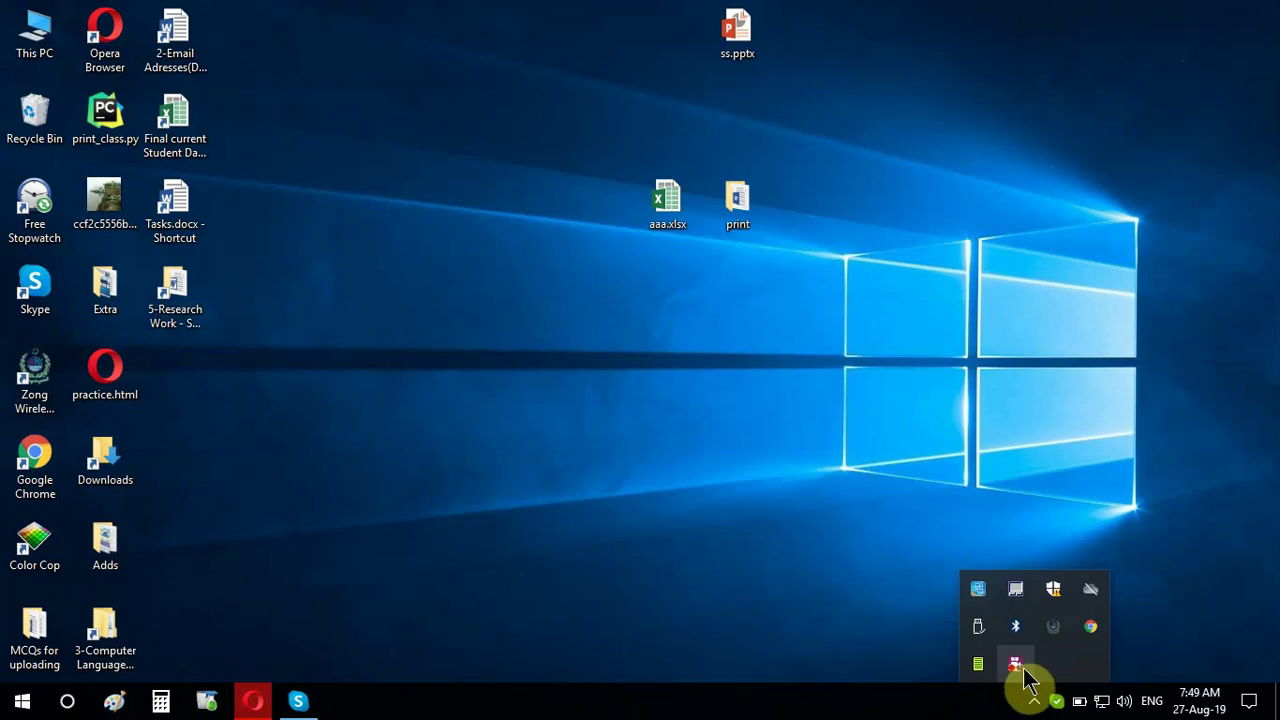